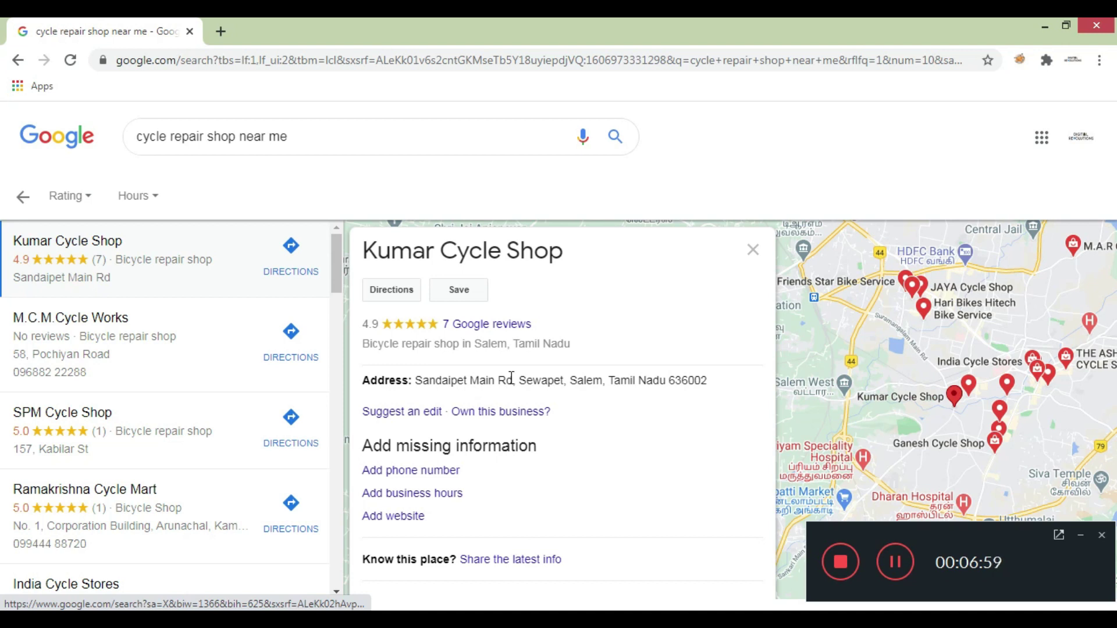
- Review M.C.M.Cycle Works' details in the search results, then open a new blank tab
left_click(124, 377)
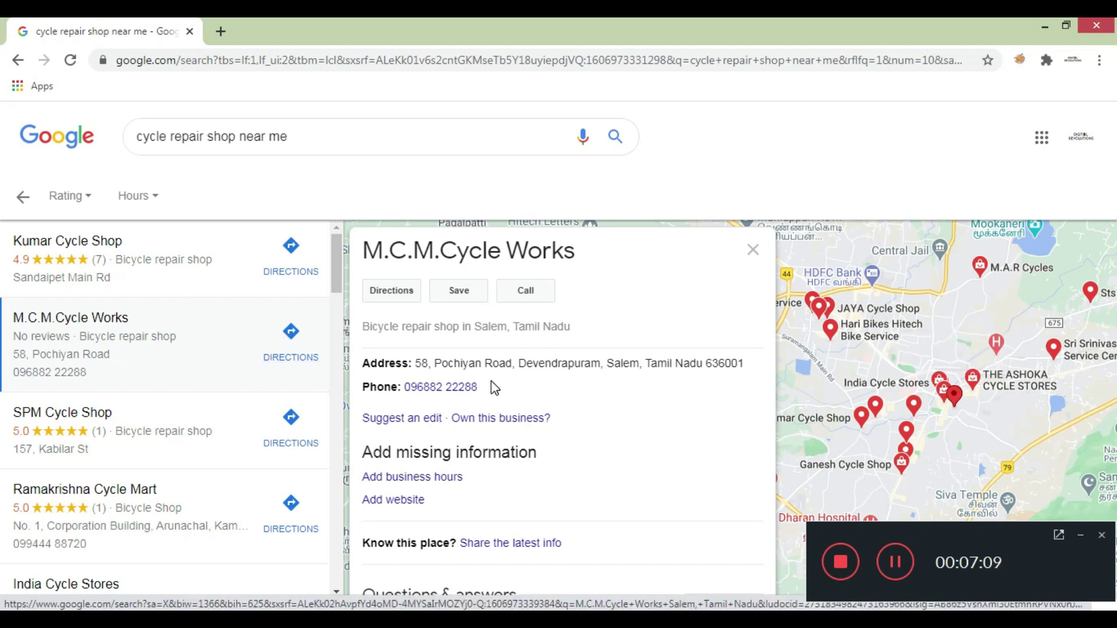
scroll(492, 383, "down", 10)
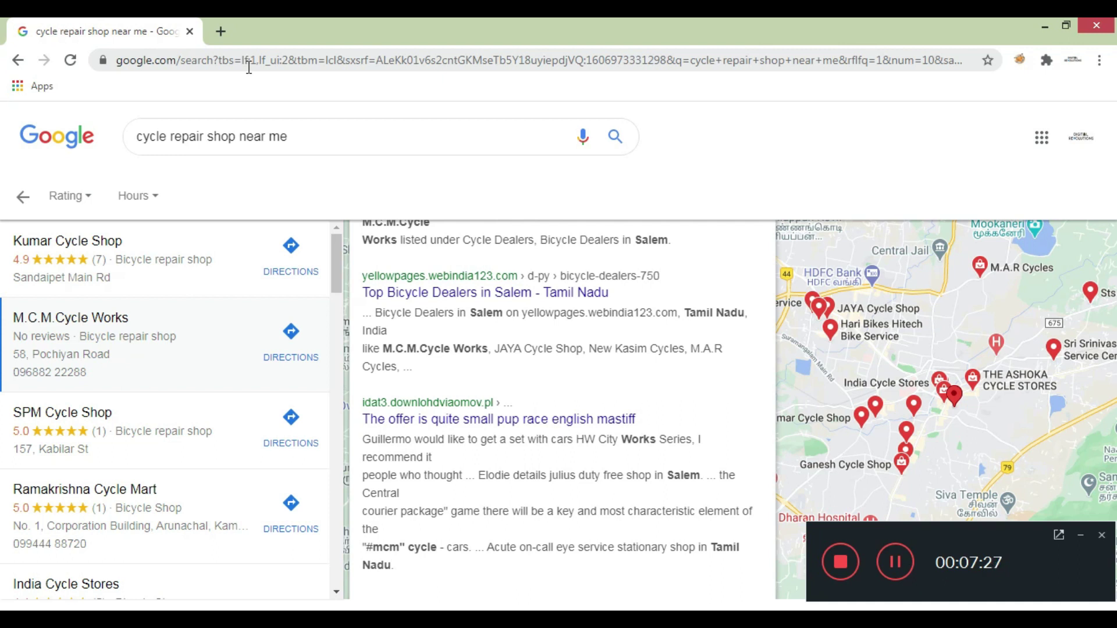
left_click(227, 28)
- Close the cycle repair results tab and go to the google.com home page
left_click(187, 32)
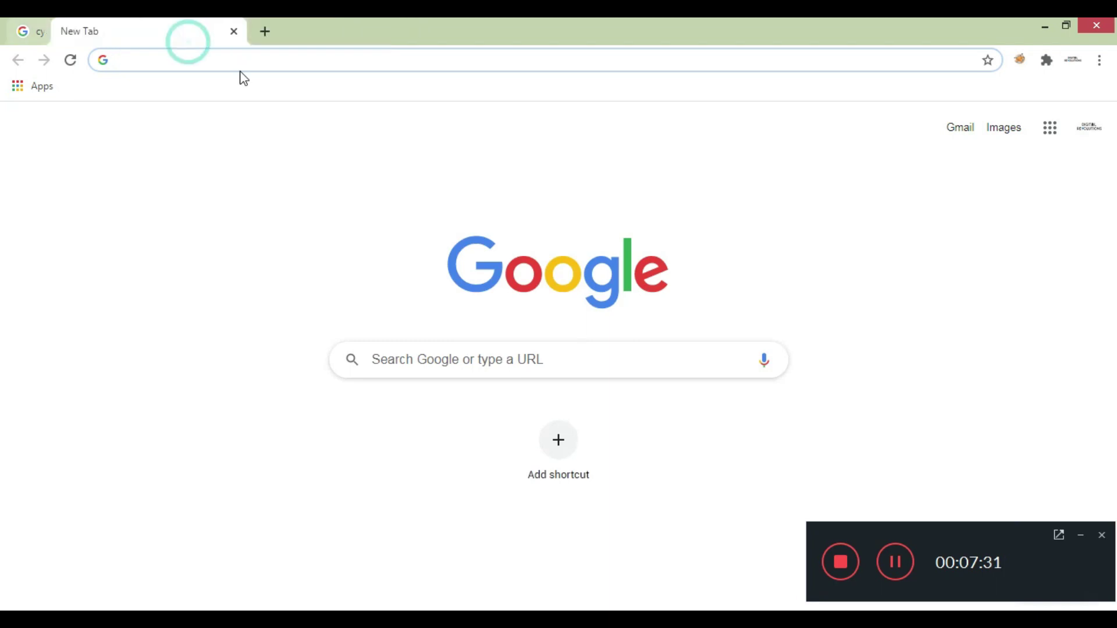
type("google.com")
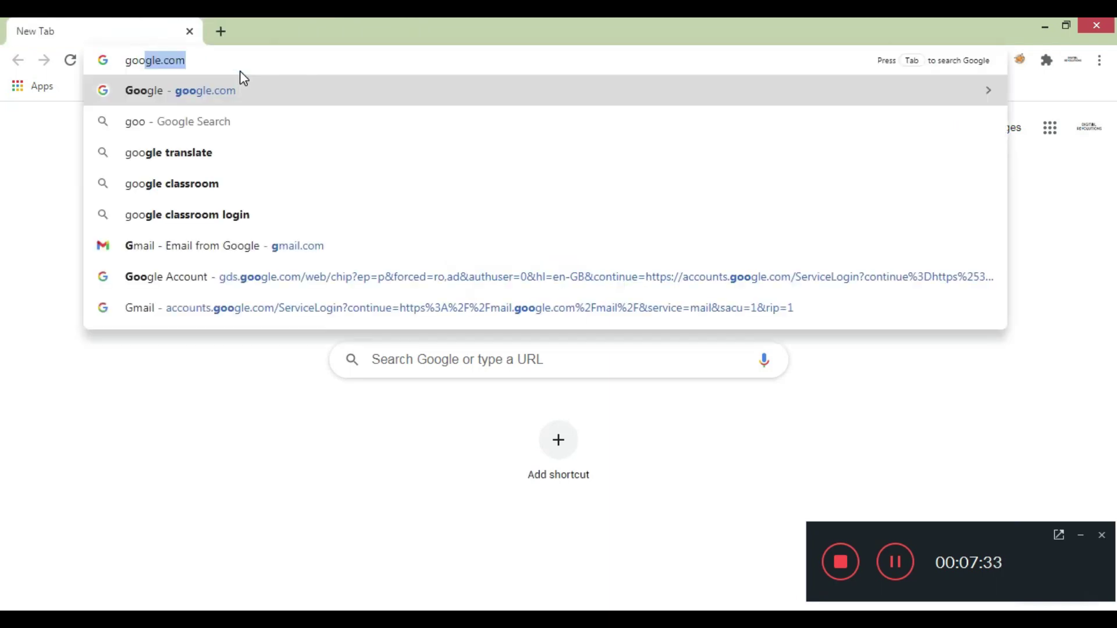
key("Return")
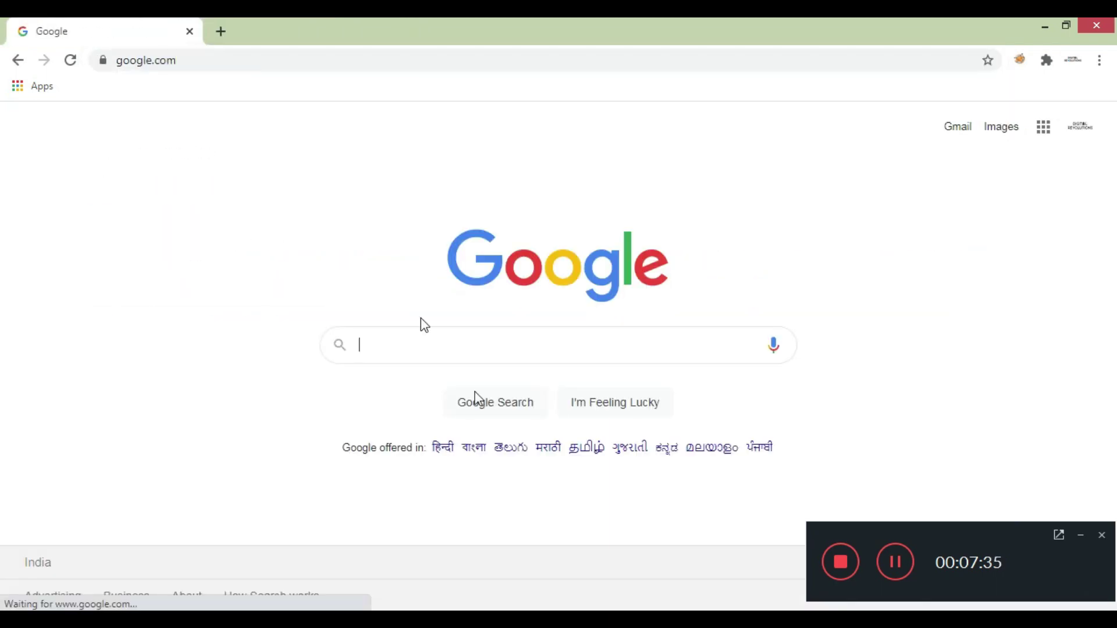
- Search 'google my business' and open the official Google My Business overview page
left_click(449, 342)
type("google my business")
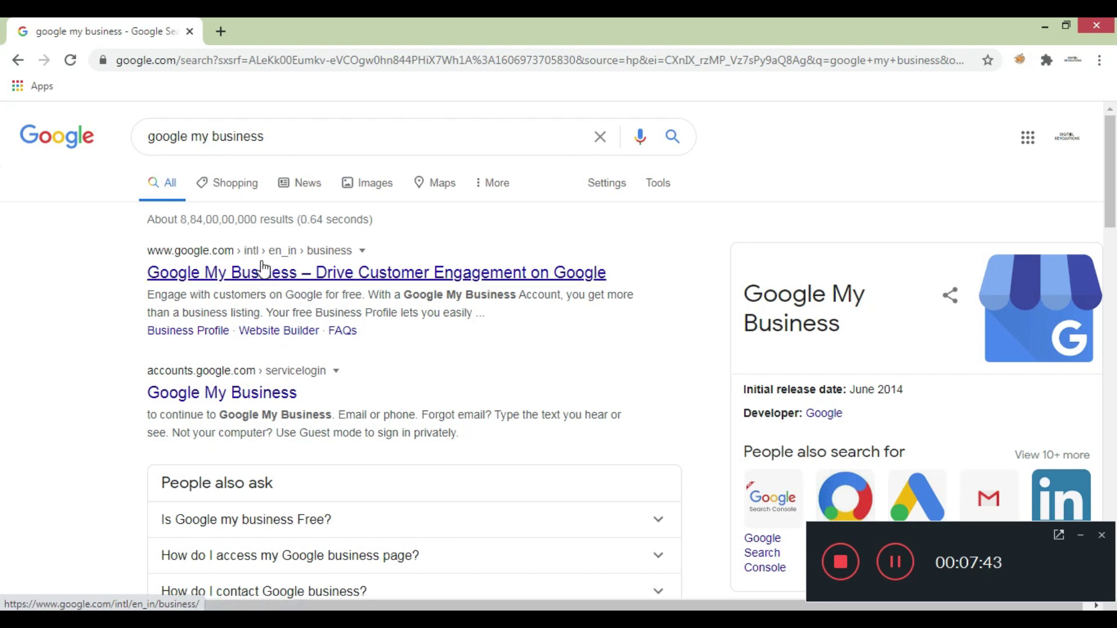
scroll(263, 269, "down", 1)
left_click(259, 307)
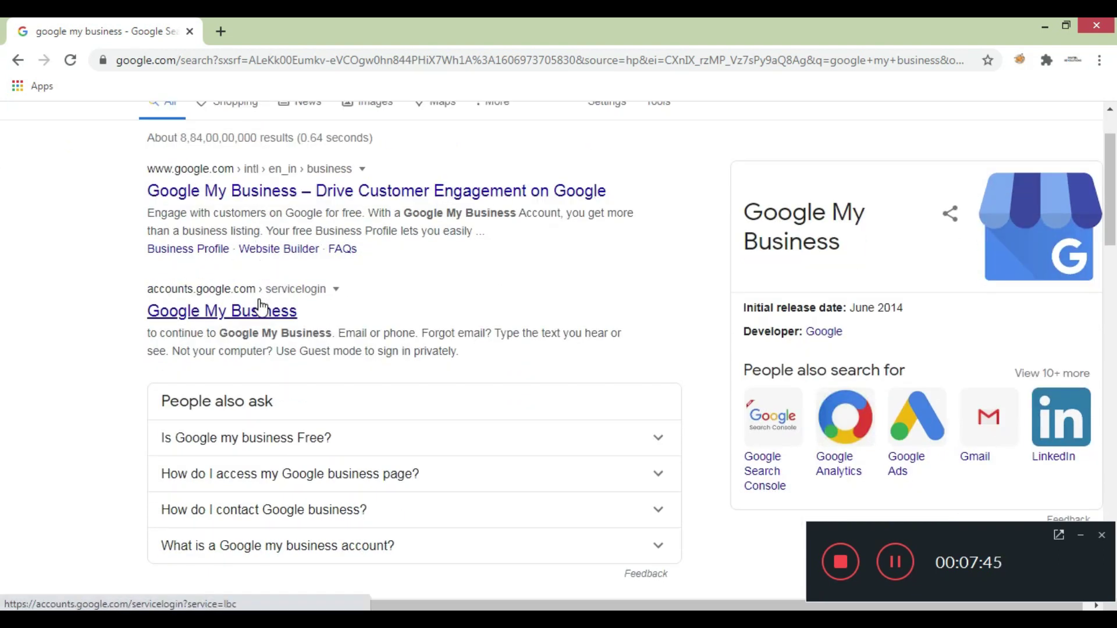
scroll(260, 306, "up", 1)
left_click(251, 278)
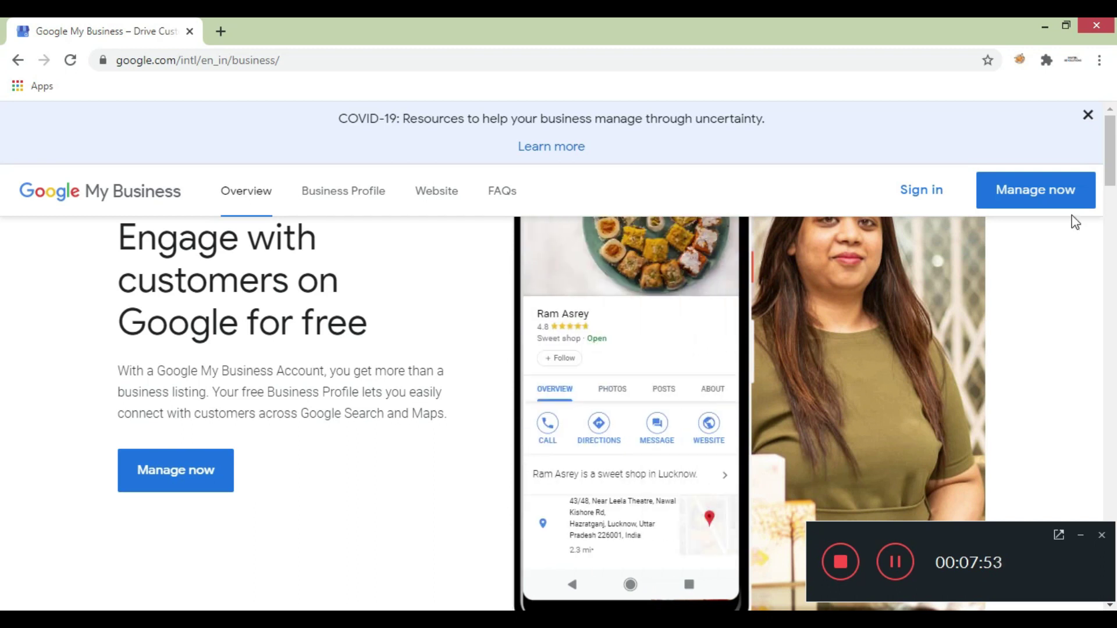
- Sign in and choose Add single location from the empty Manage locations page
left_click(933, 194)
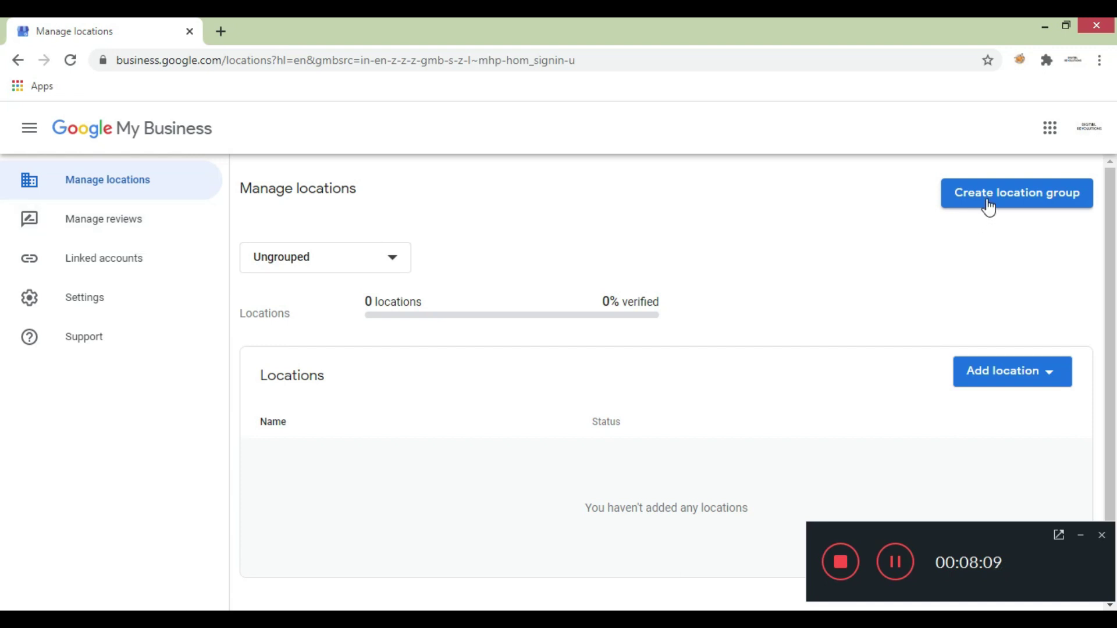
left_click(1051, 378)
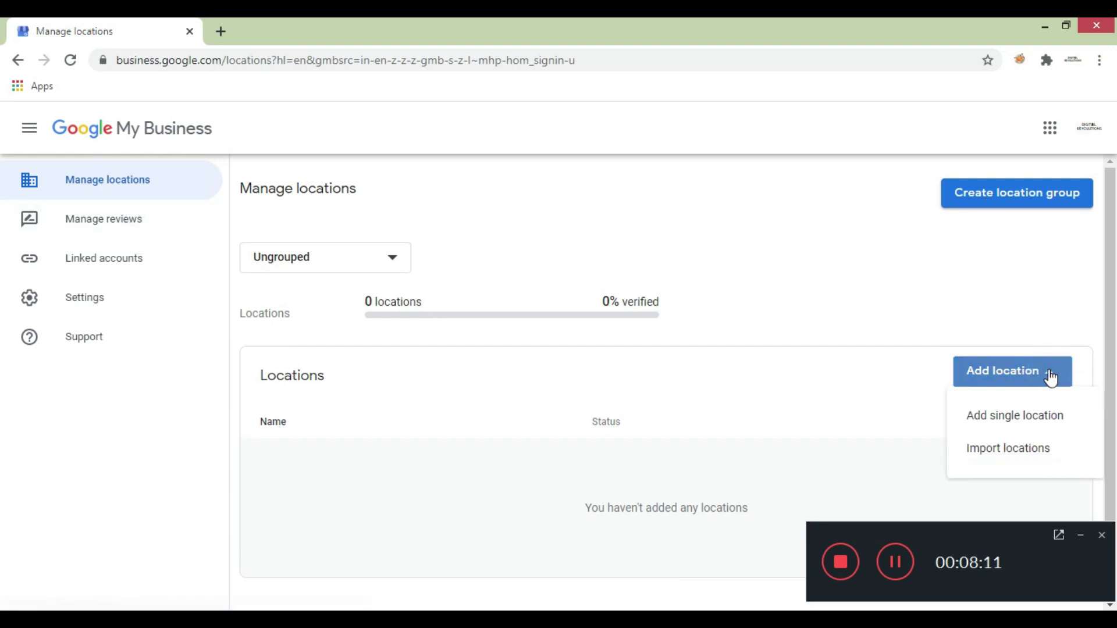
left_click(1036, 418)
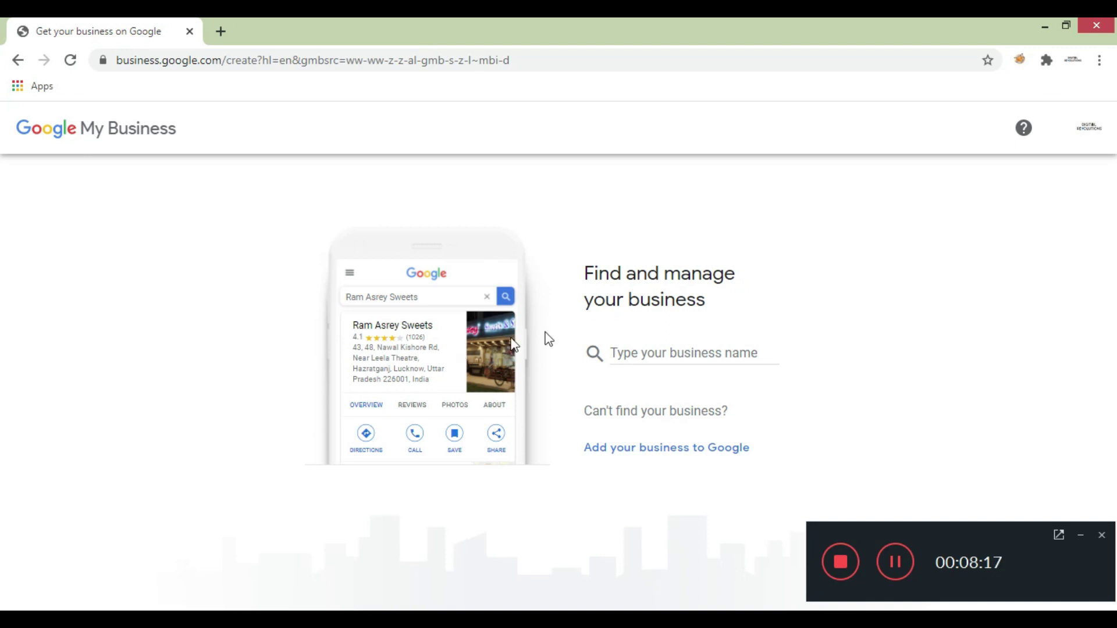
- Enter 'Mahalaskhmi Sweets Stall' as the business name and continue to the category step
left_click(642, 359)
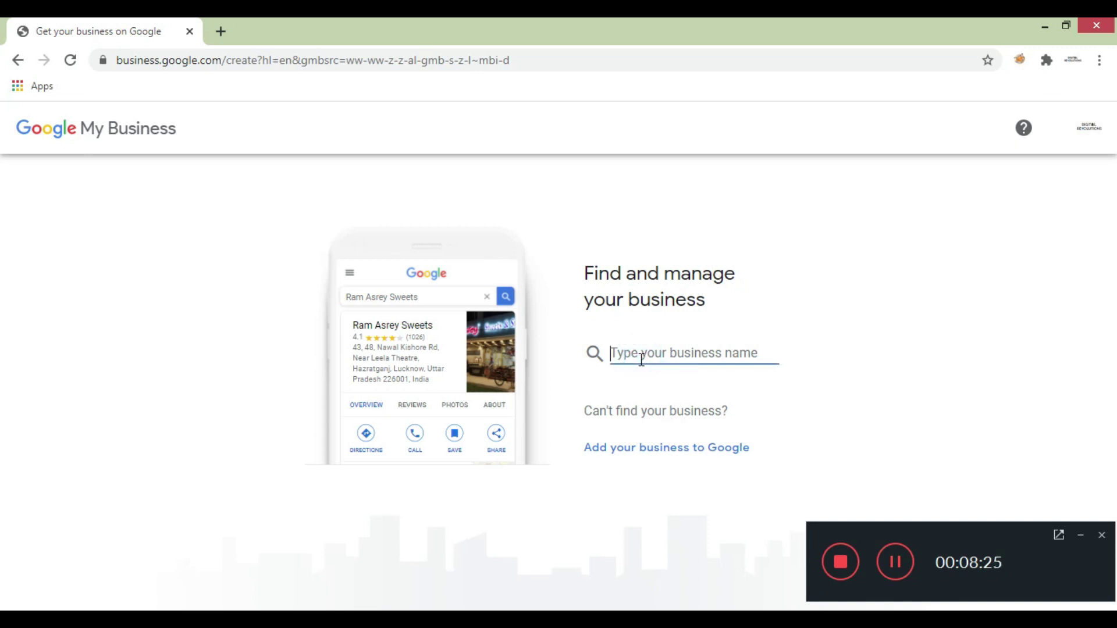
type("Mah")
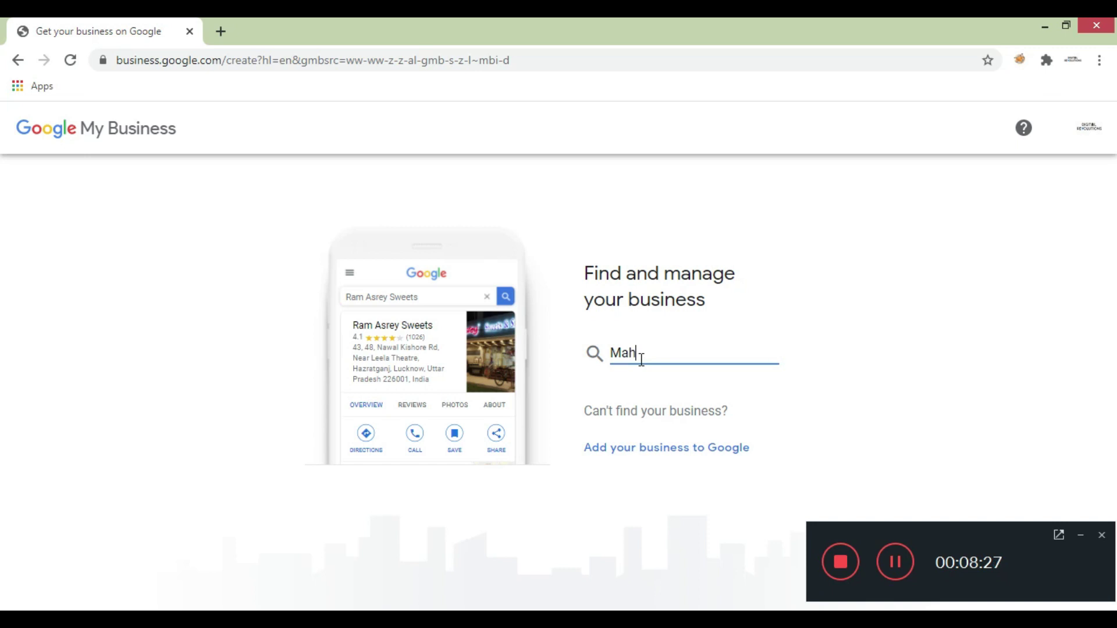
type("alaskhmi Sweets Stall")
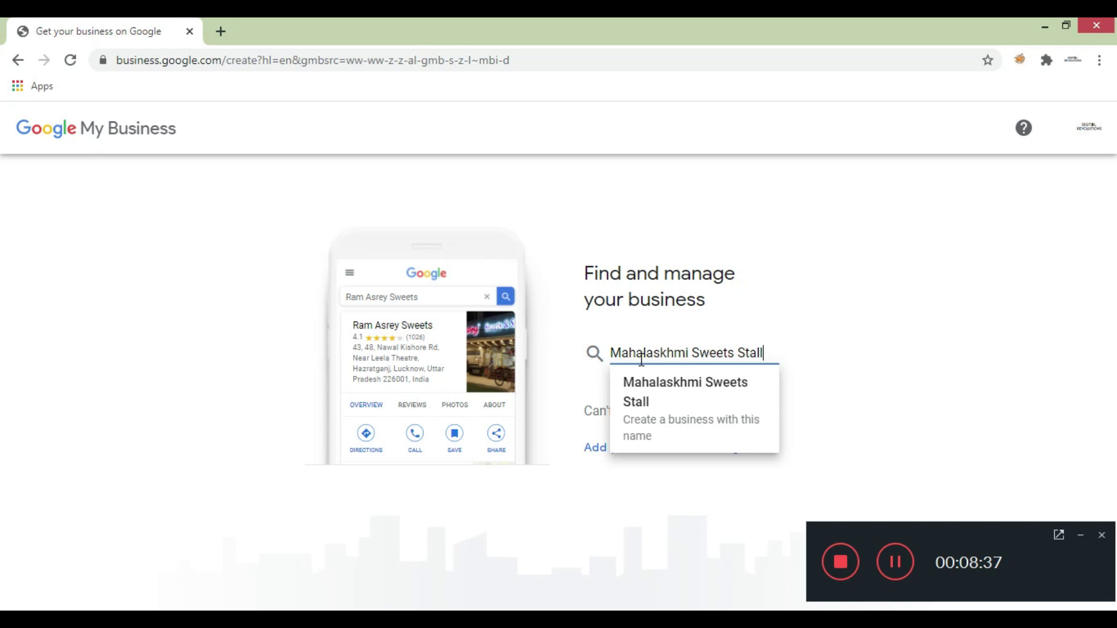
key("Return")
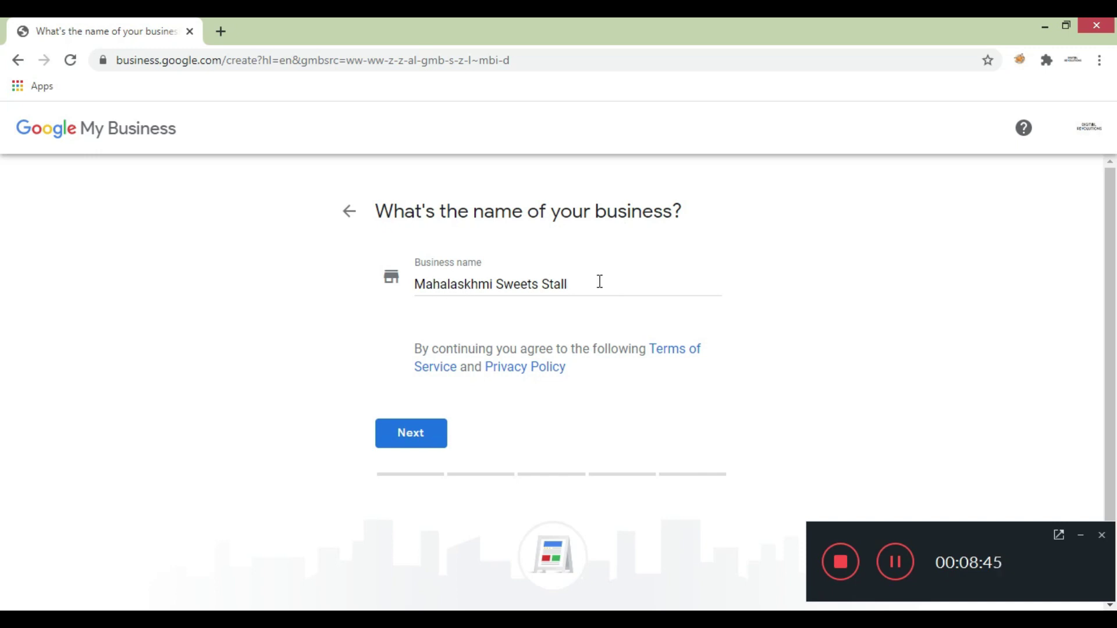
left_click(413, 436)
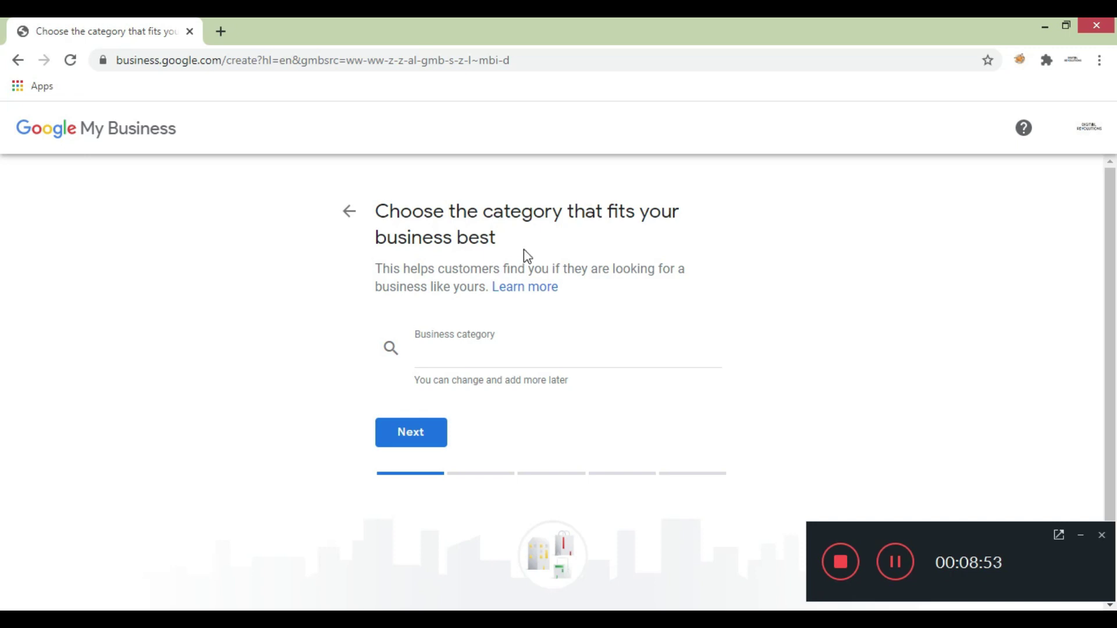
- Search 'sweet', pick Sweet shop as the business category, and continue
left_click(467, 357)
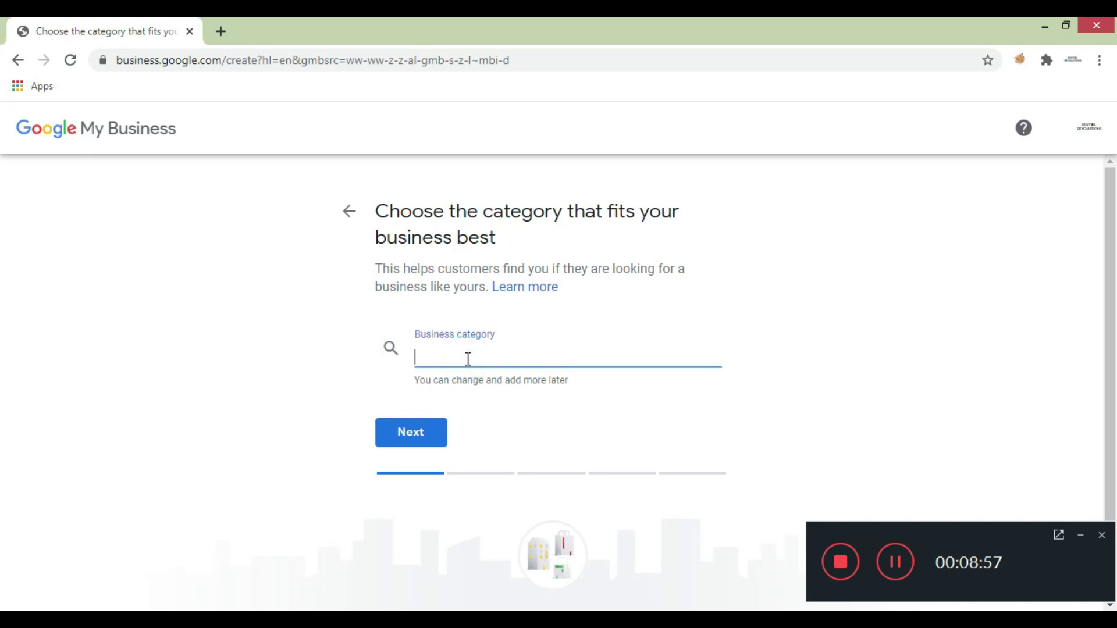
type("sweets")
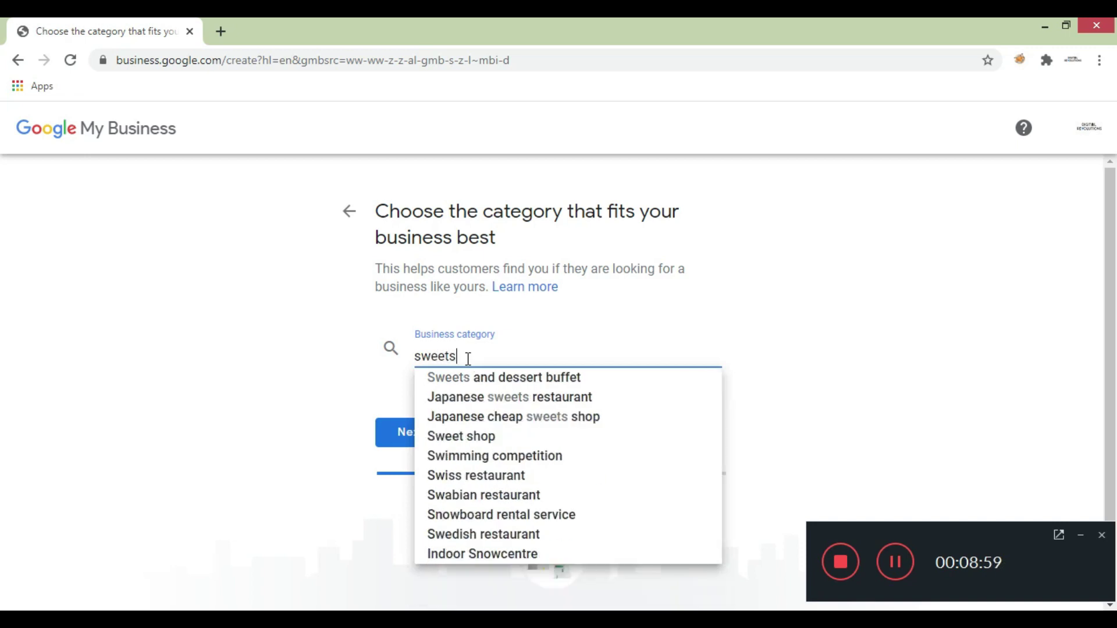
key("BackSpace")
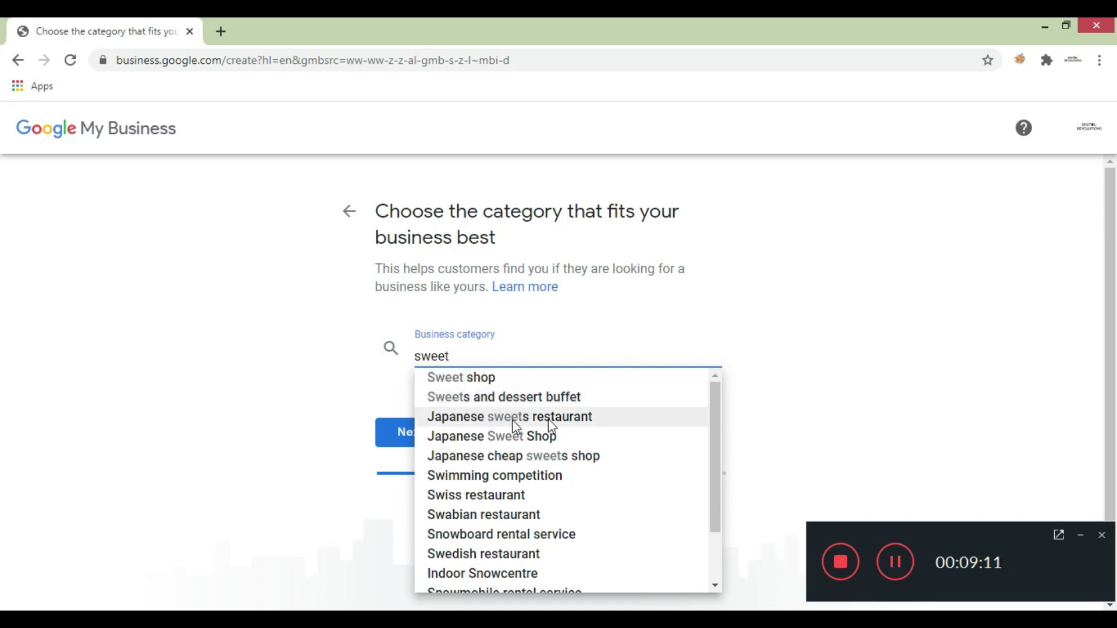
left_click(470, 384)
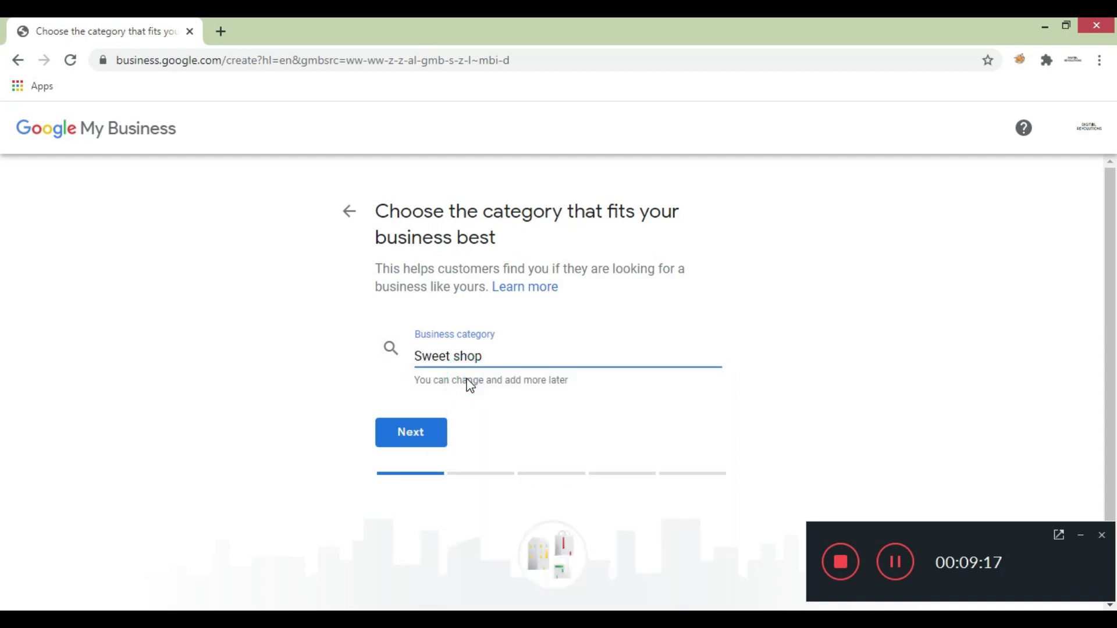
left_click(410, 434)
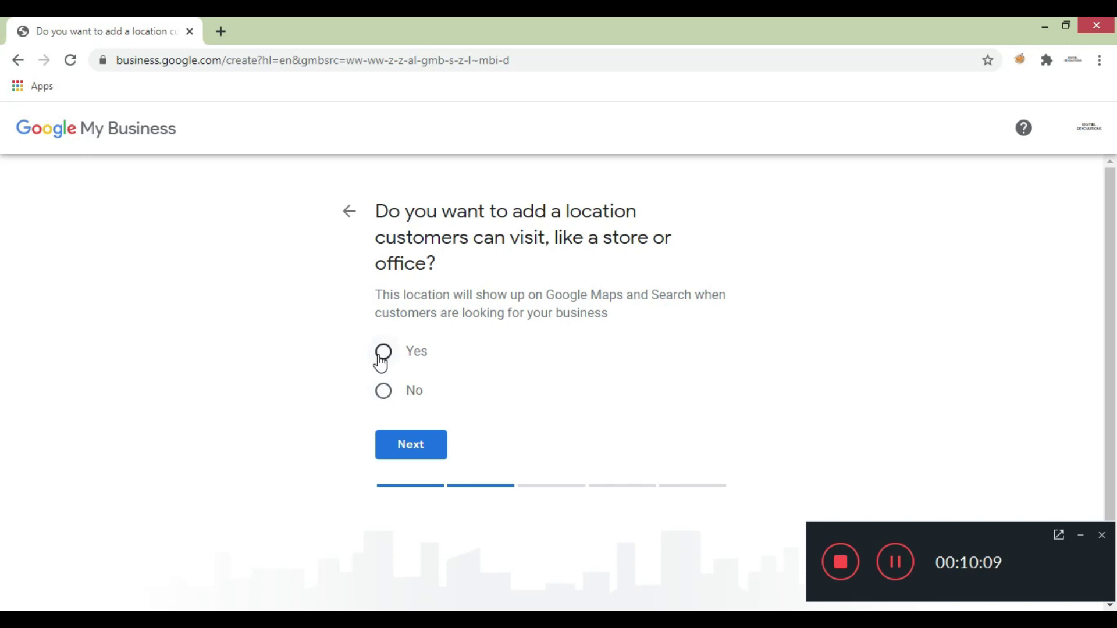
left_click(380, 351)
left_click(410, 460)
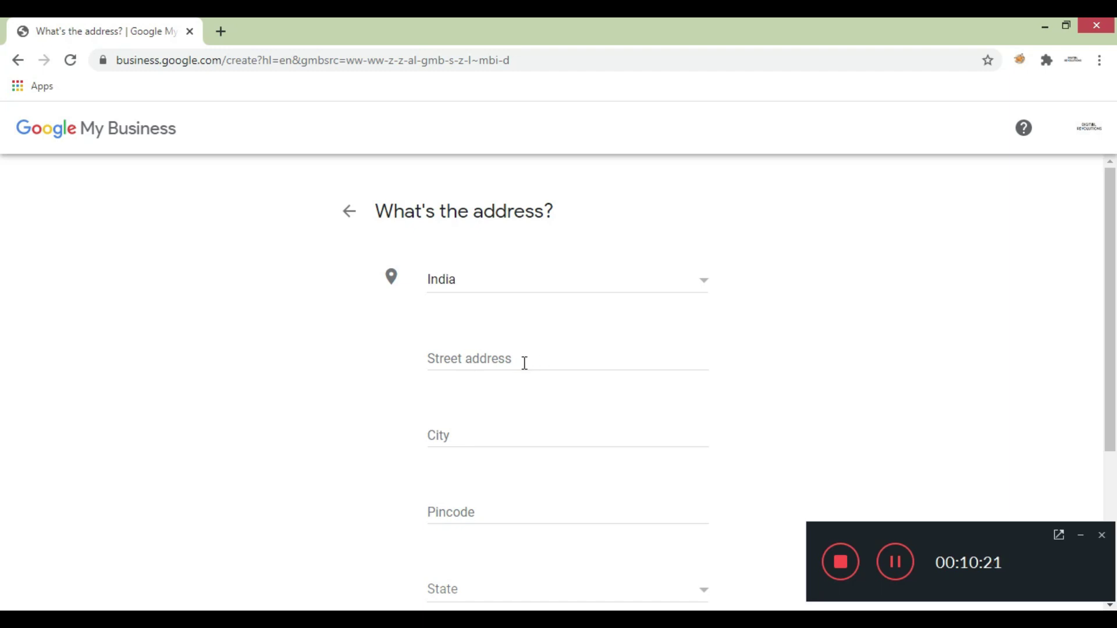
left_click(497, 360)
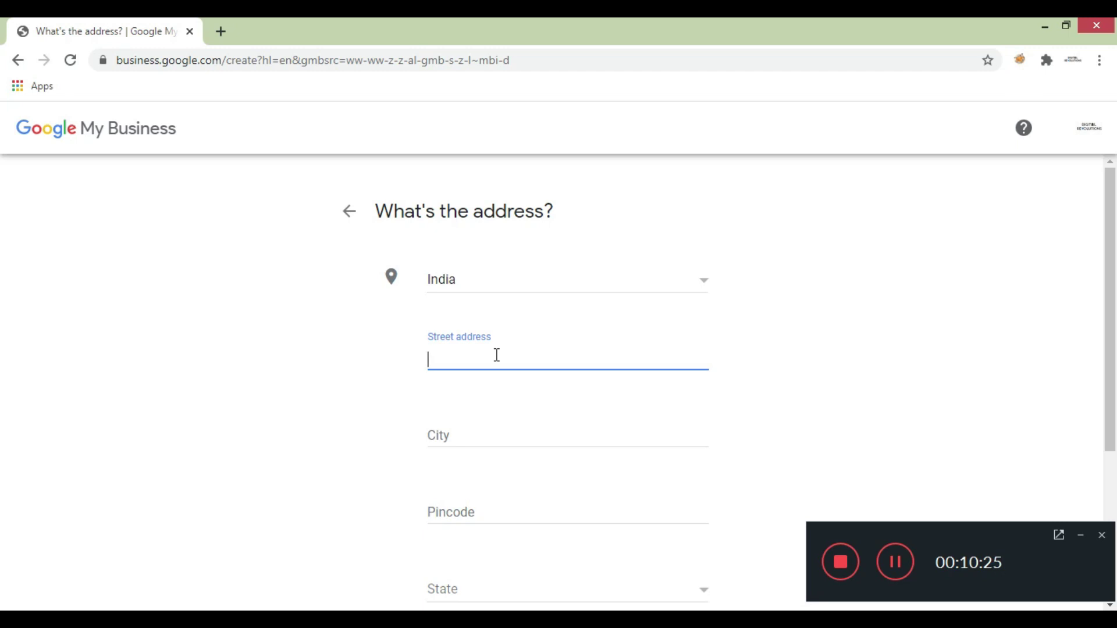
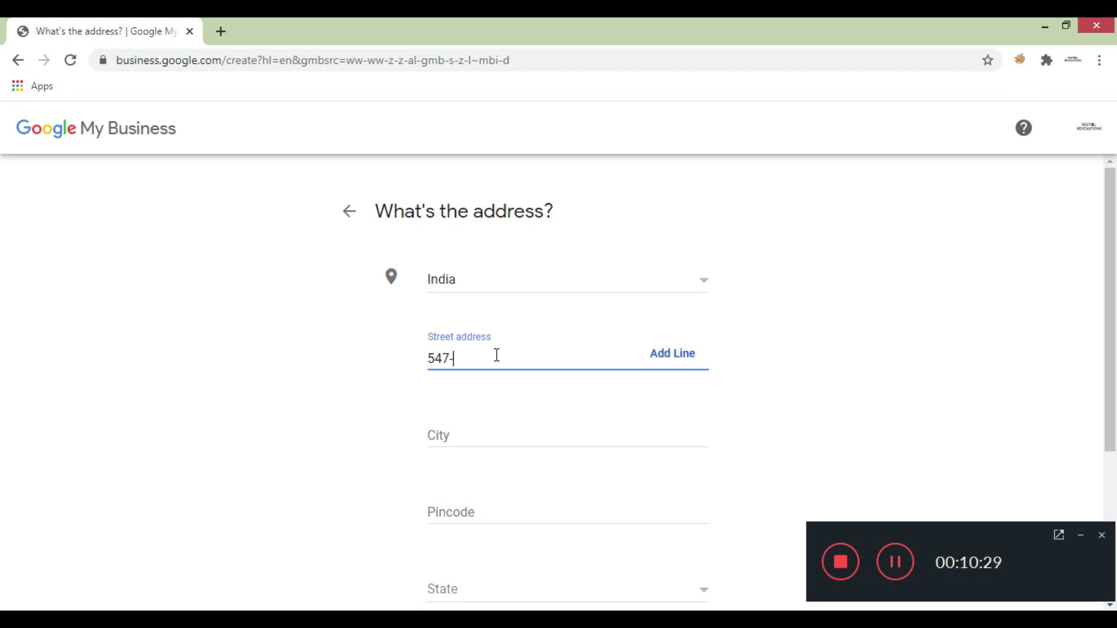
key("ctrl+a")
key("BackSpace")
type("54")
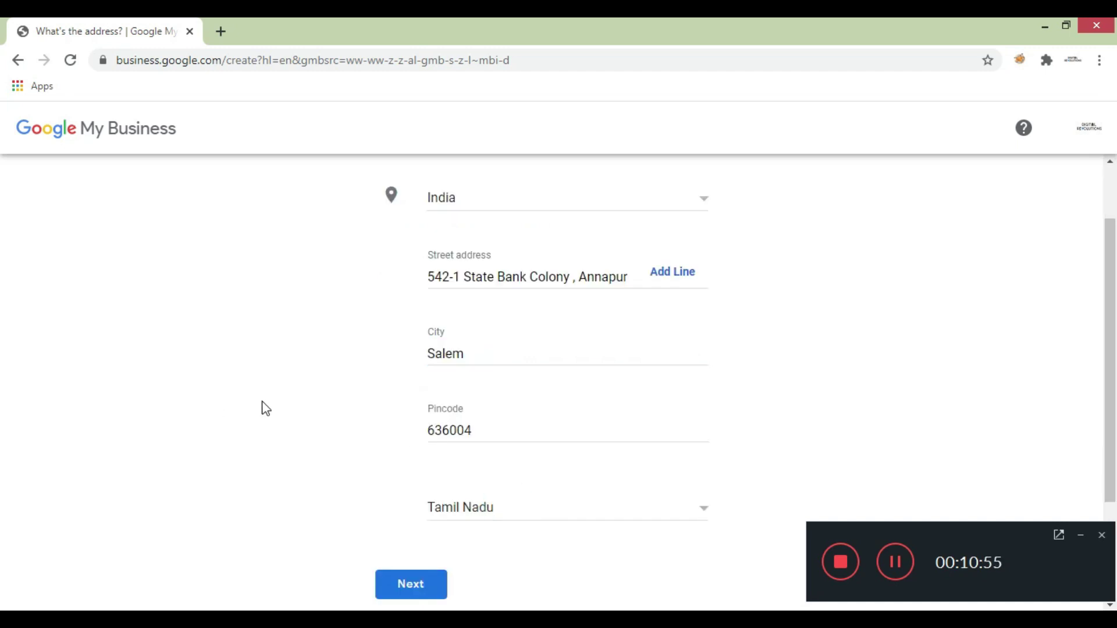
scroll(266, 409, "up", 2)
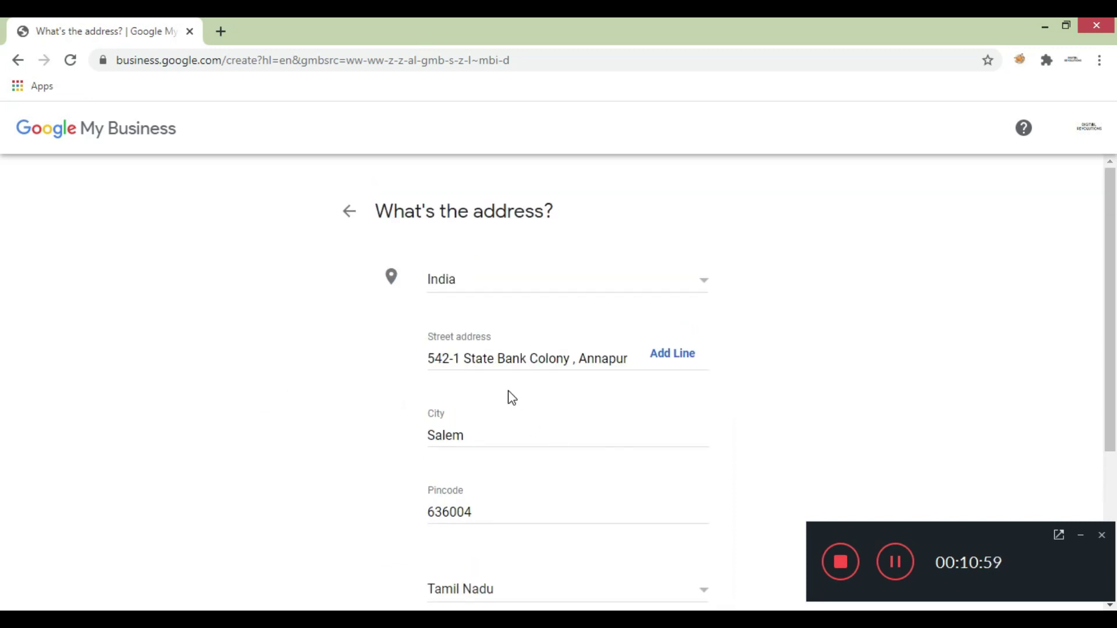
scroll(509, 396, "down", 3)
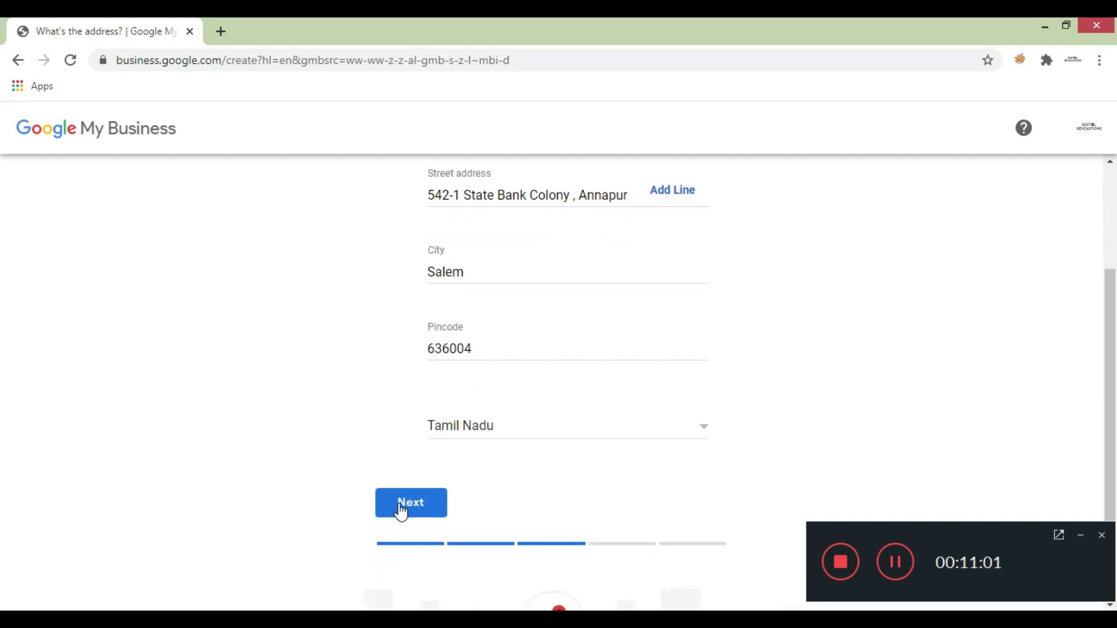
left_click(402, 507)
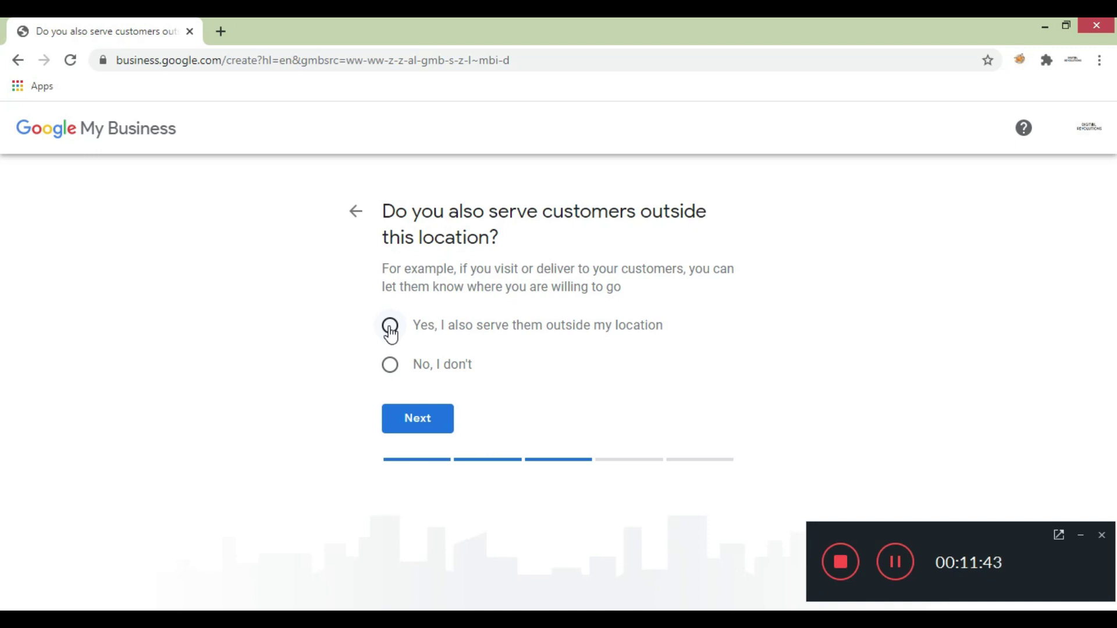
- Choose 'Yes, I also serve them outside my location' and continue to service areas
left_click(390, 331)
left_click(433, 425)
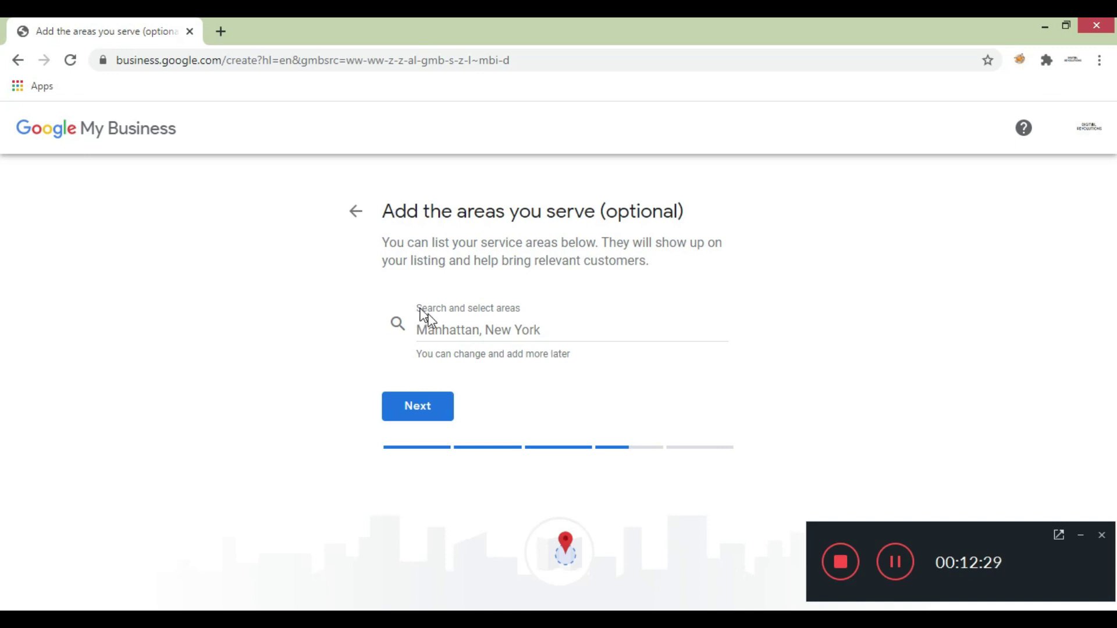
- Add Namakkal, Erode and Dharmapuri as service areas from the search suggestions
left_click(459, 334)
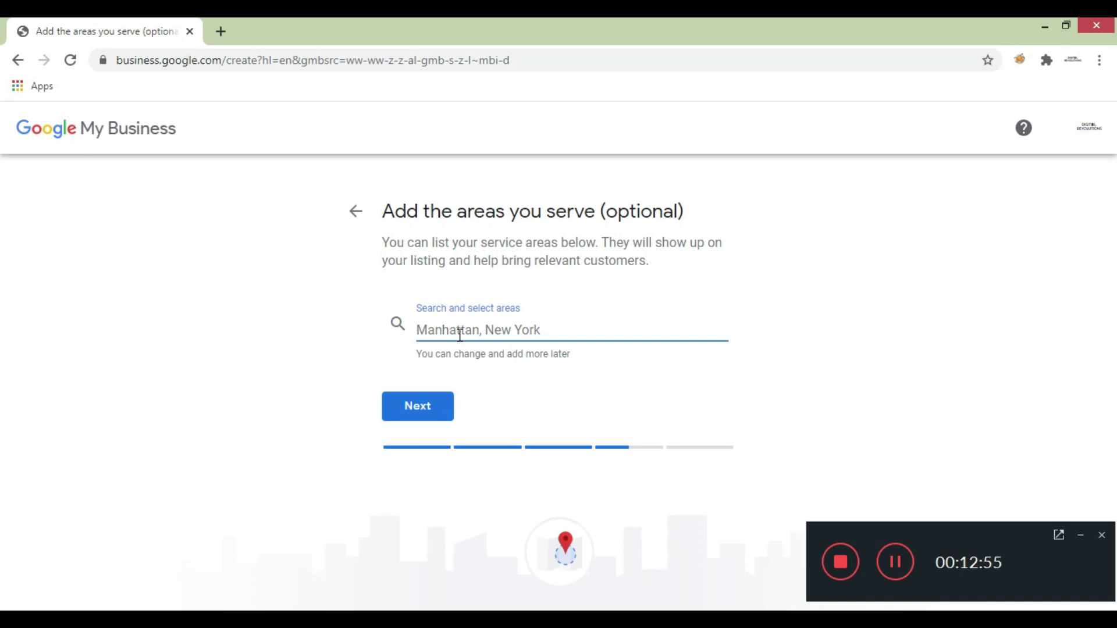
type("nama")
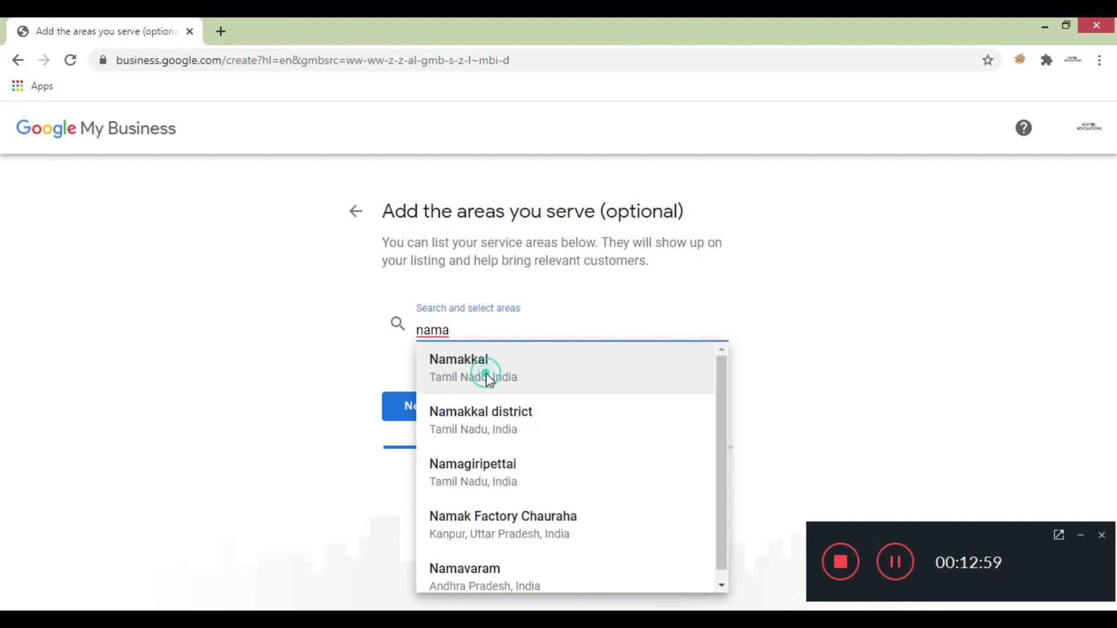
left_click(487, 372)
type("erode")
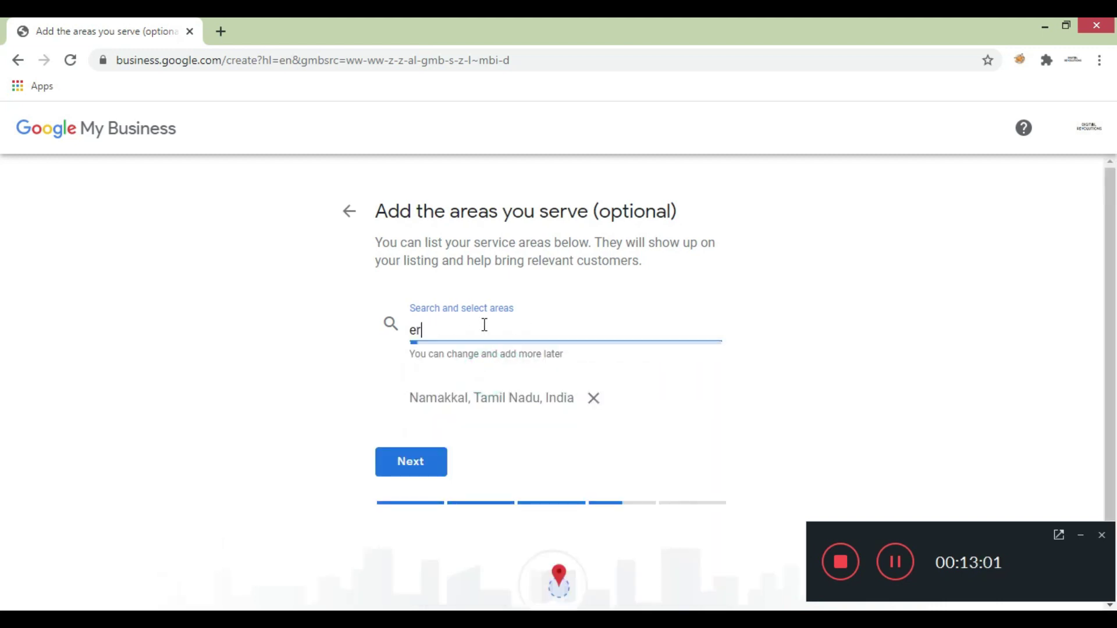
left_click(486, 370)
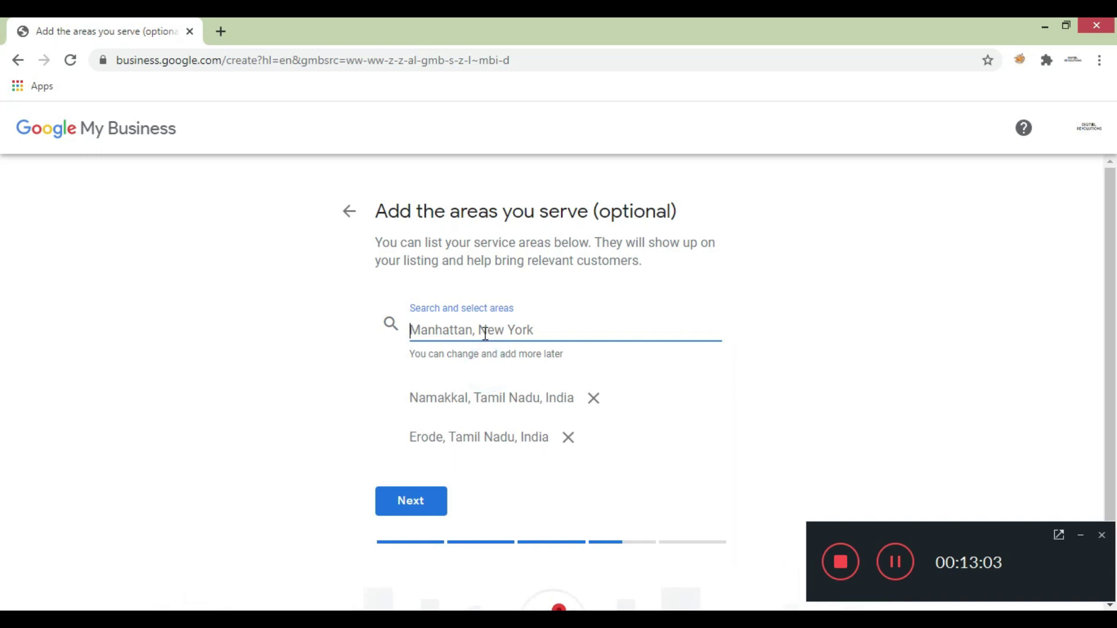
type("dharma")
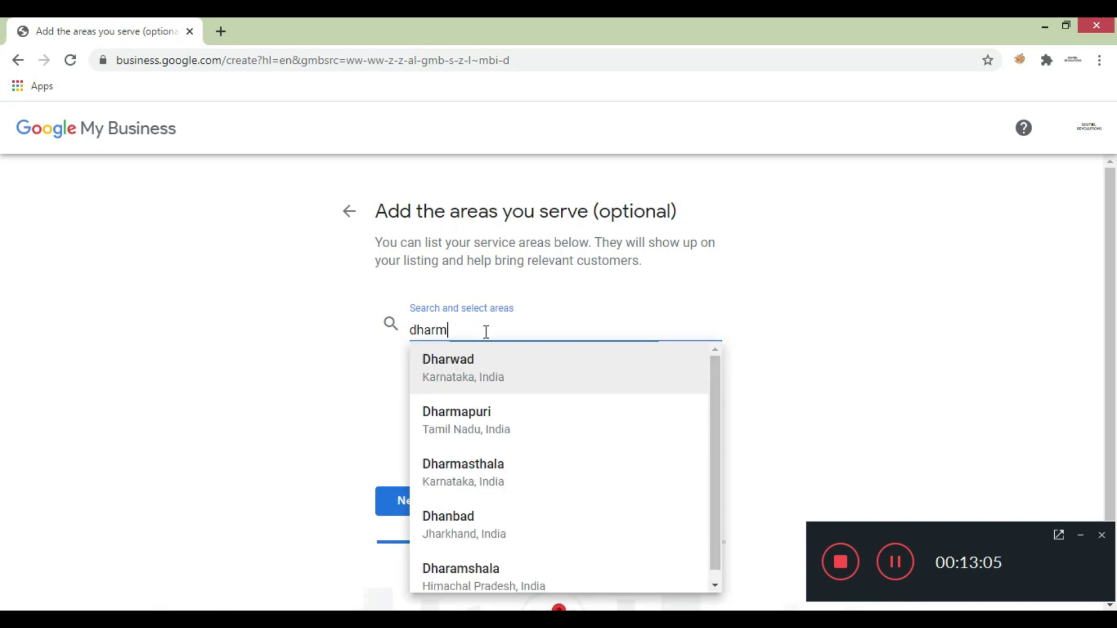
left_click(496, 369)
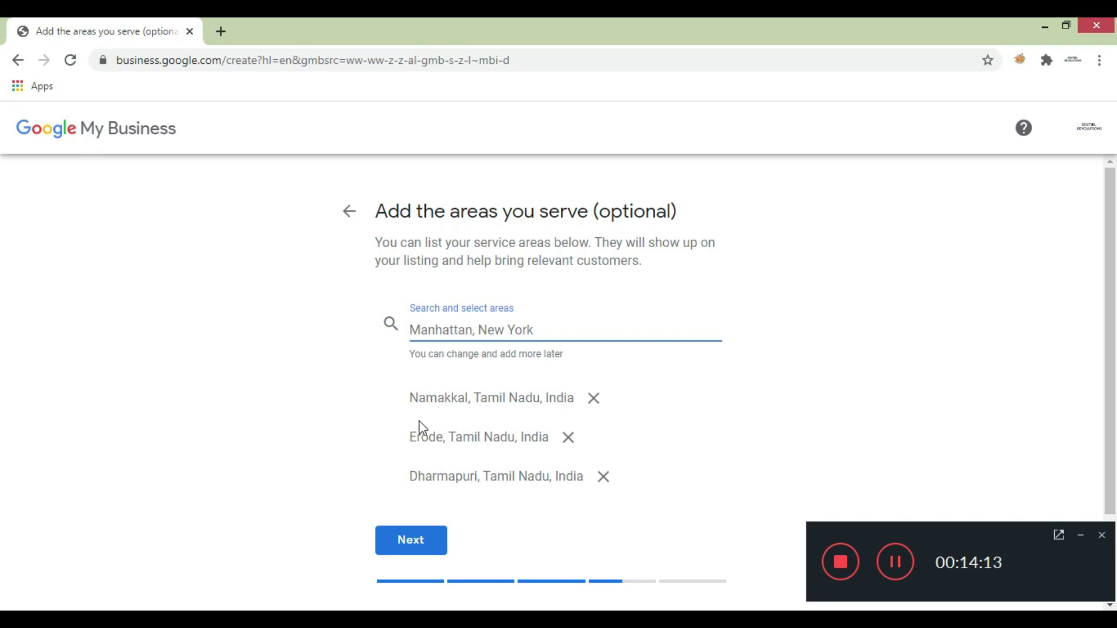
- Move to contact details and enter the shop's contact phone number
left_click(411, 539)
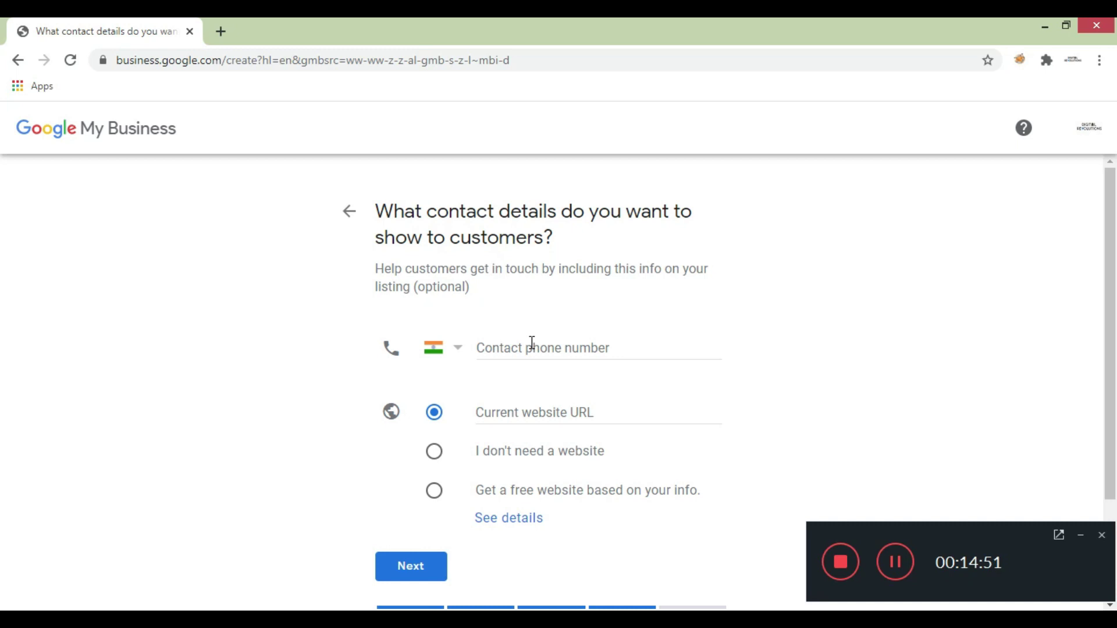
left_click(501, 355)
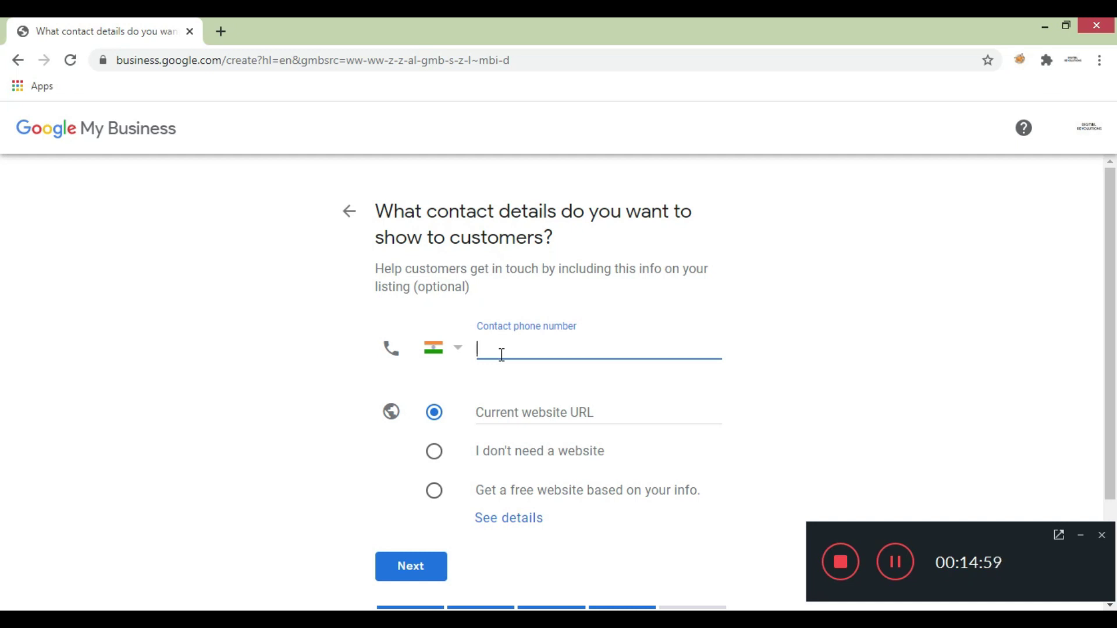
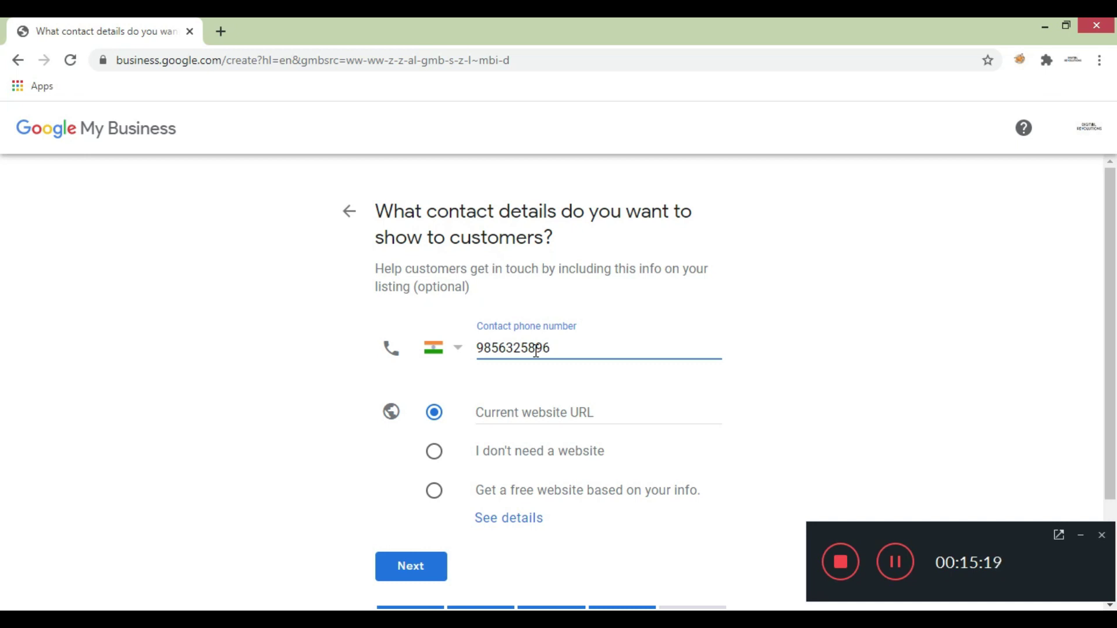
- Set the website option to 'I don't need a website'
left_click(500, 414)
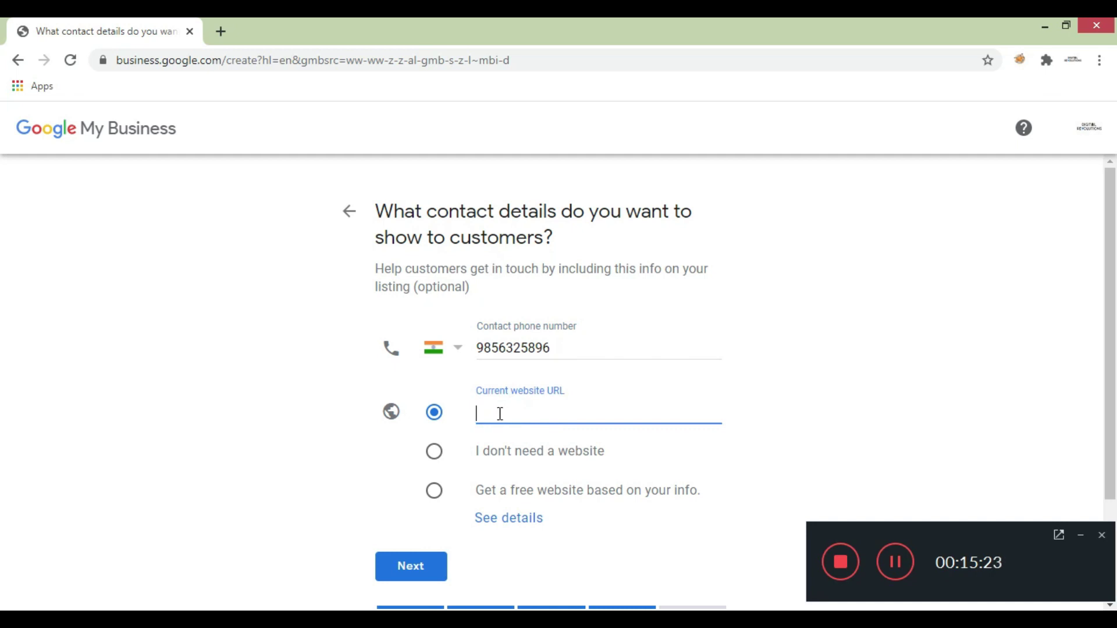
left_click(433, 457)
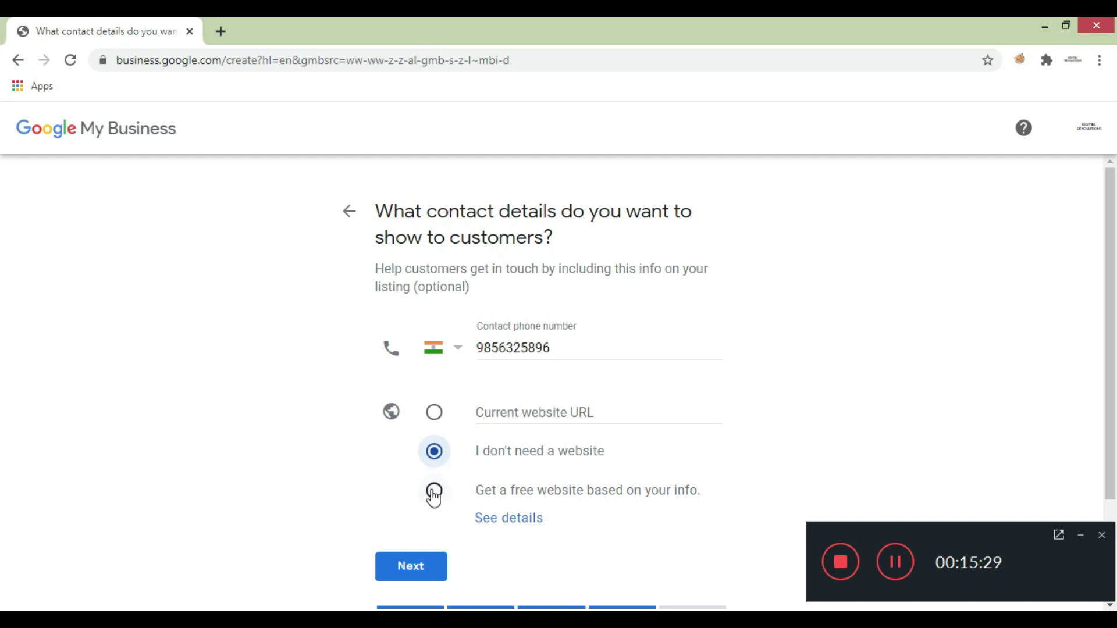
left_click(433, 494)
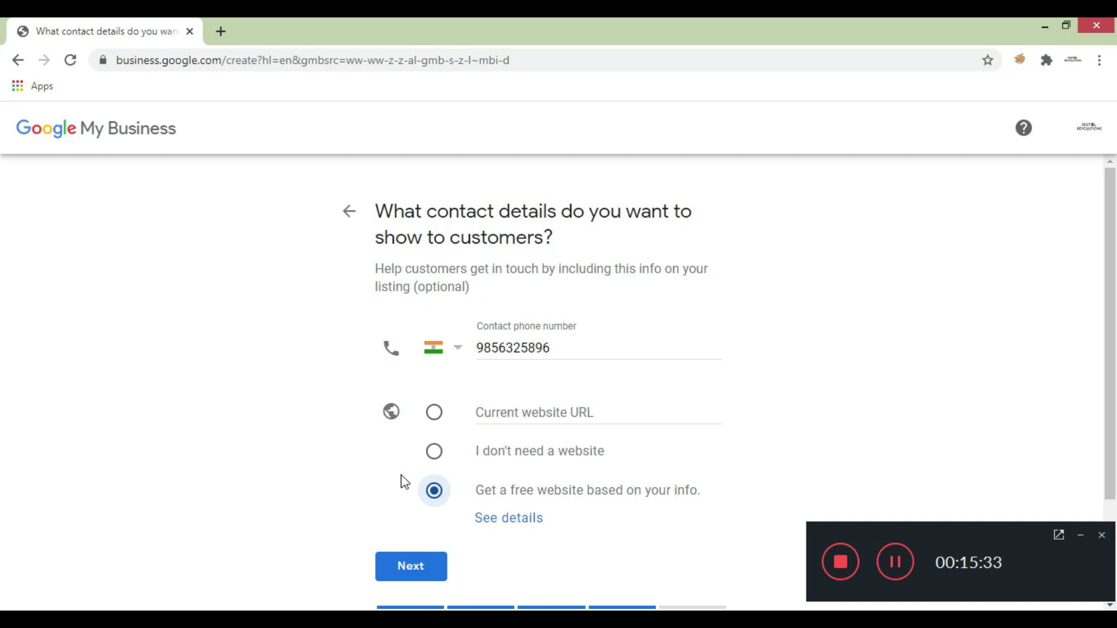
left_click(436, 458)
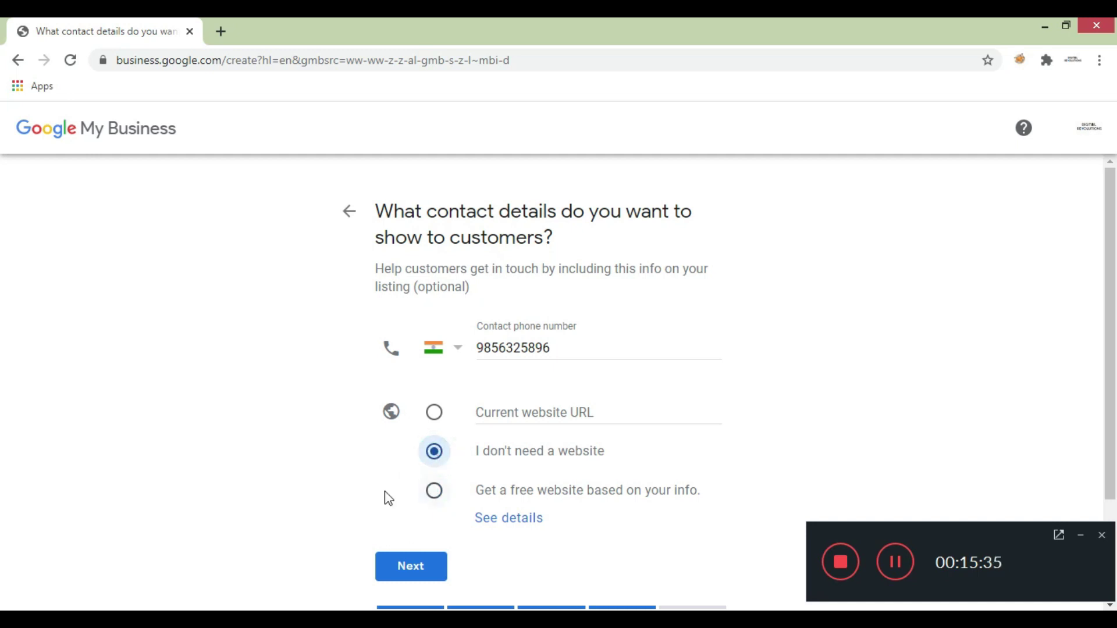
- Confirm the contact details and finish creating the Mahalaskhmi Sweets Stall listing
left_click(392, 567)
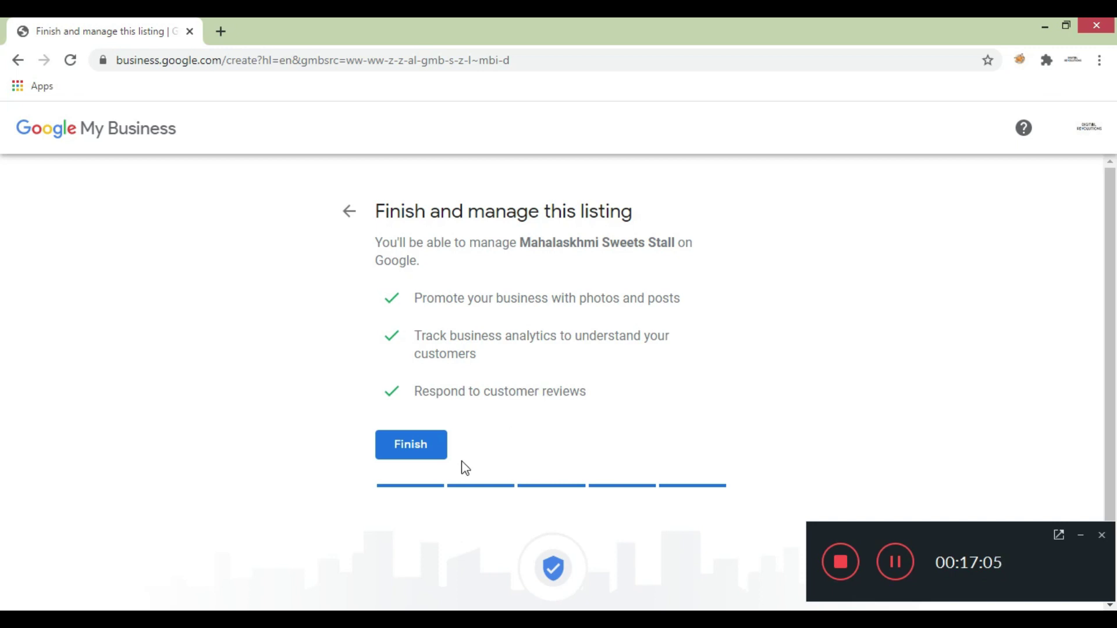
left_click(421, 444)
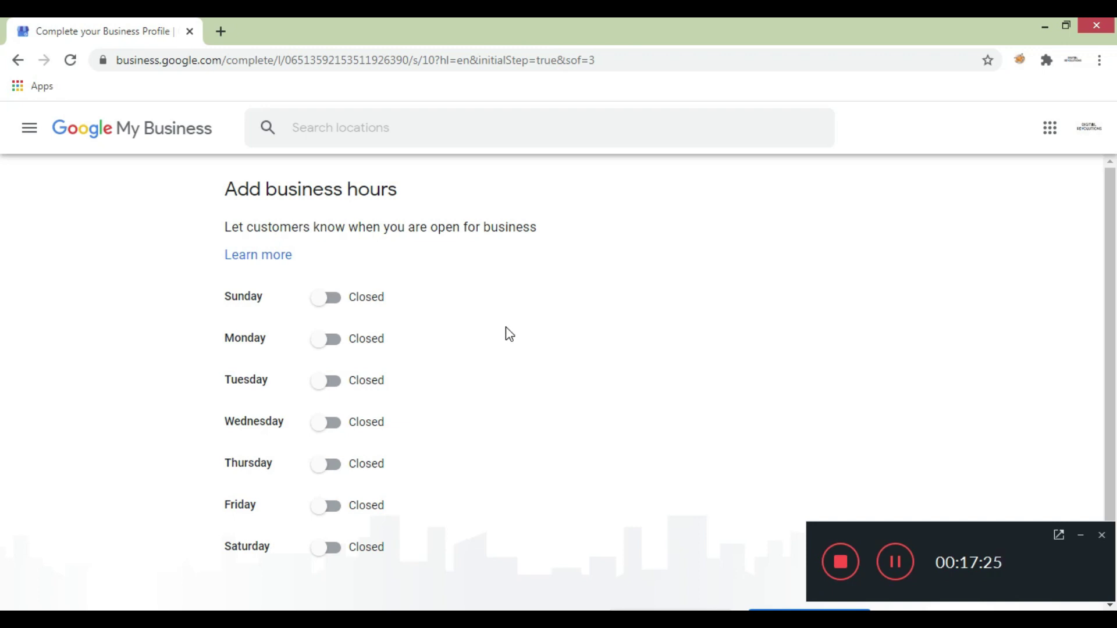
- Switch the Monday through Saturday toggles to Open, leaving Sunday closed
scroll(509, 334, "down", 1)
scroll(506, 332, "up", 1)
left_click(337, 345)
left_click(333, 382)
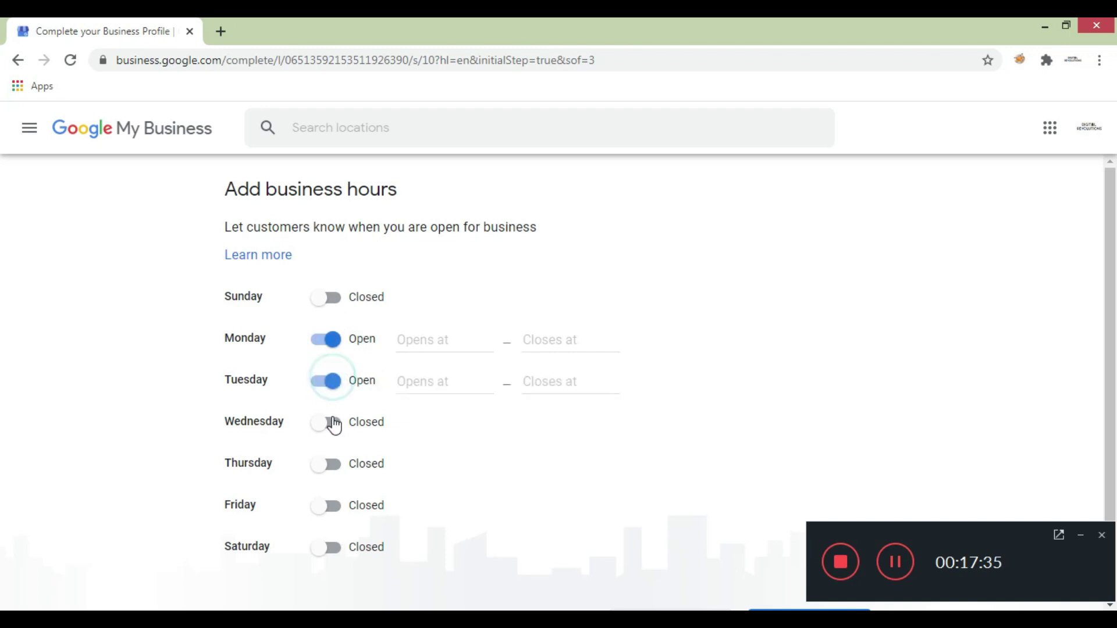
left_click(335, 426)
left_click(333, 470)
left_click(337, 516)
left_click(336, 551)
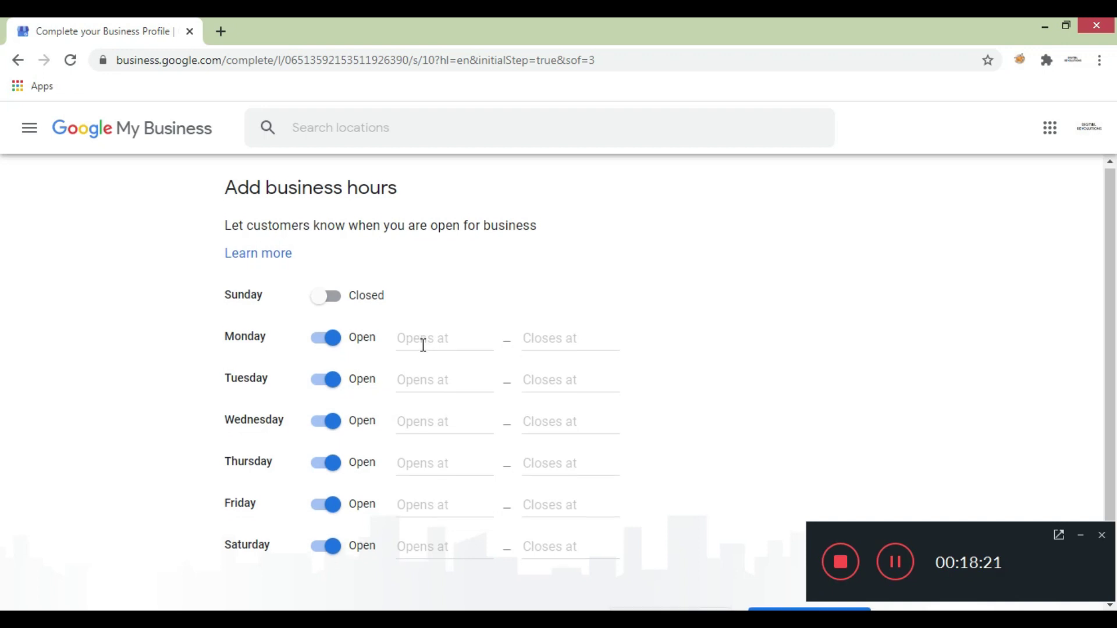
scroll(419, 344, "down", 1)
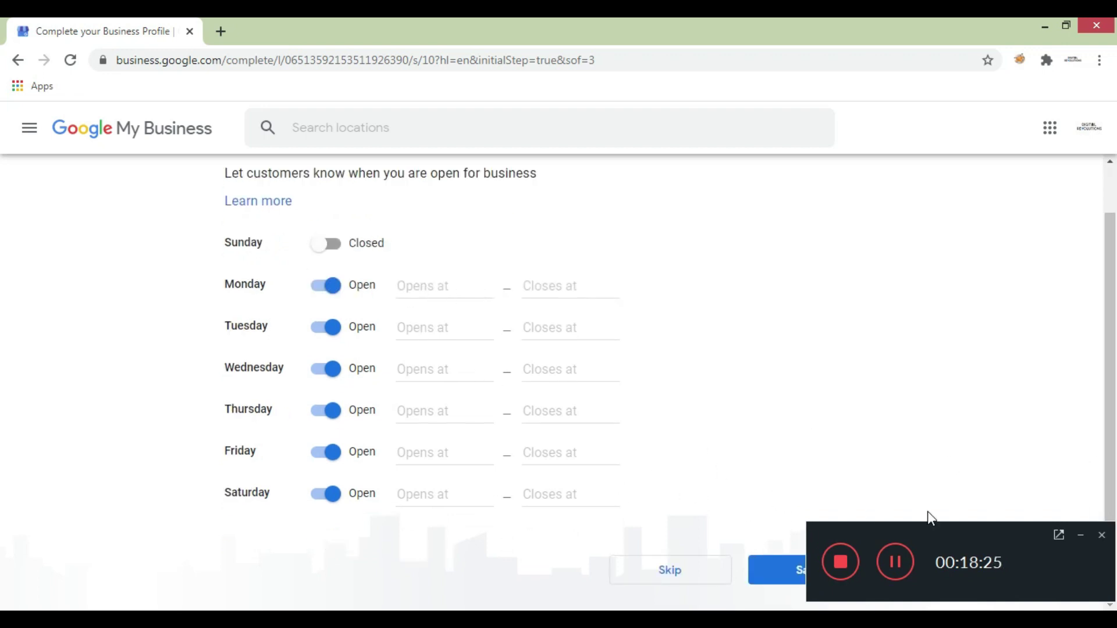
left_click(999, 536)
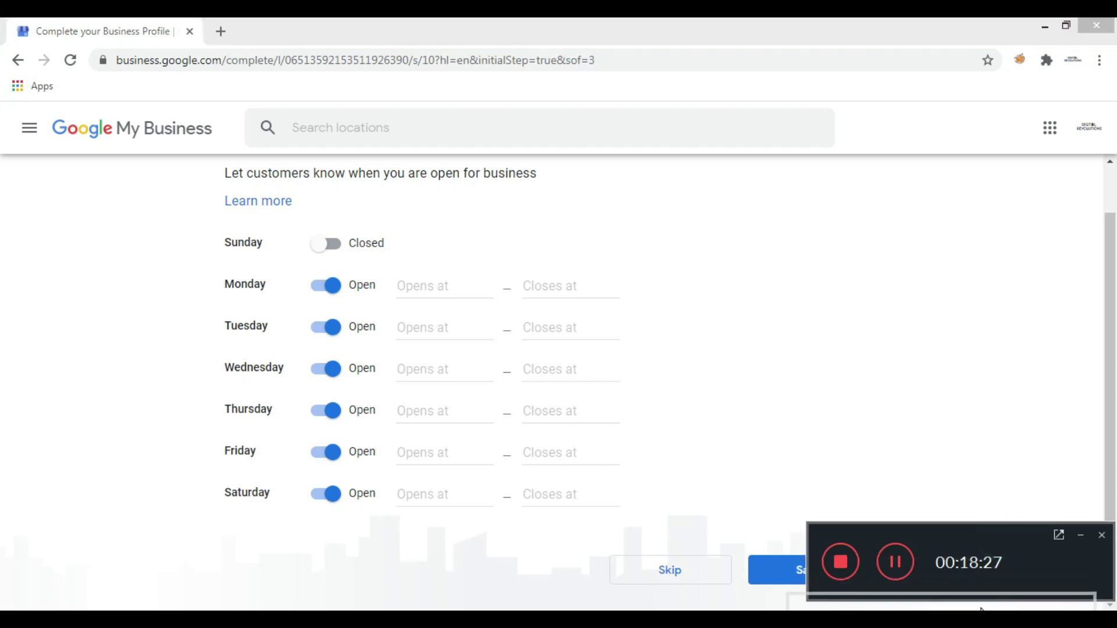
left_click_drag(1014, 525, 1042, 542)
- Try saving the business hours, then return to the hours form
left_click(780, 579)
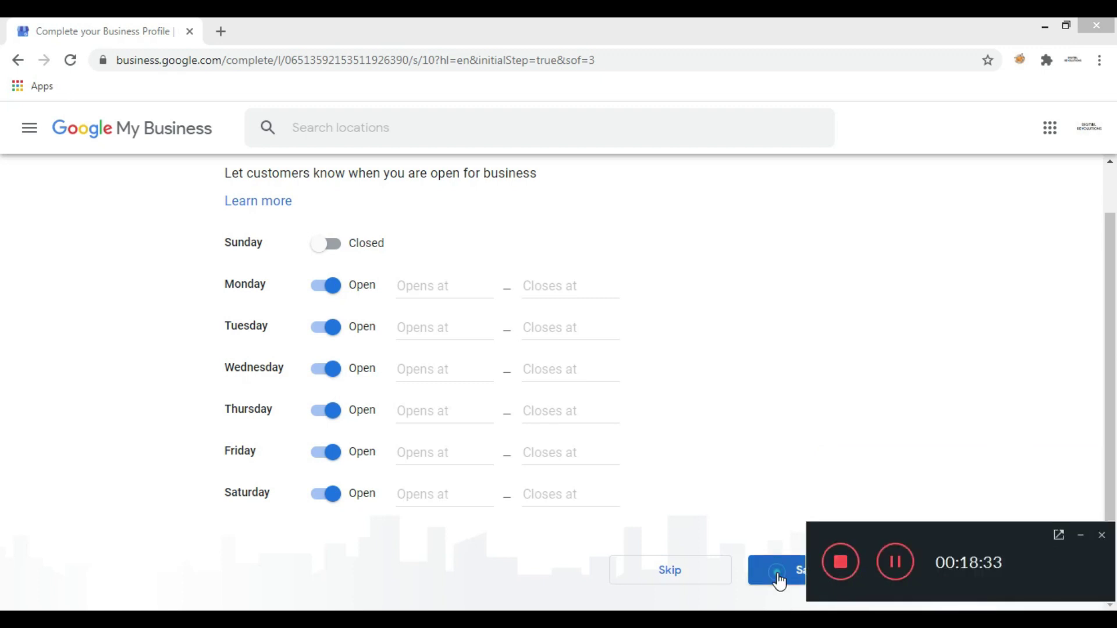
left_click(979, 539)
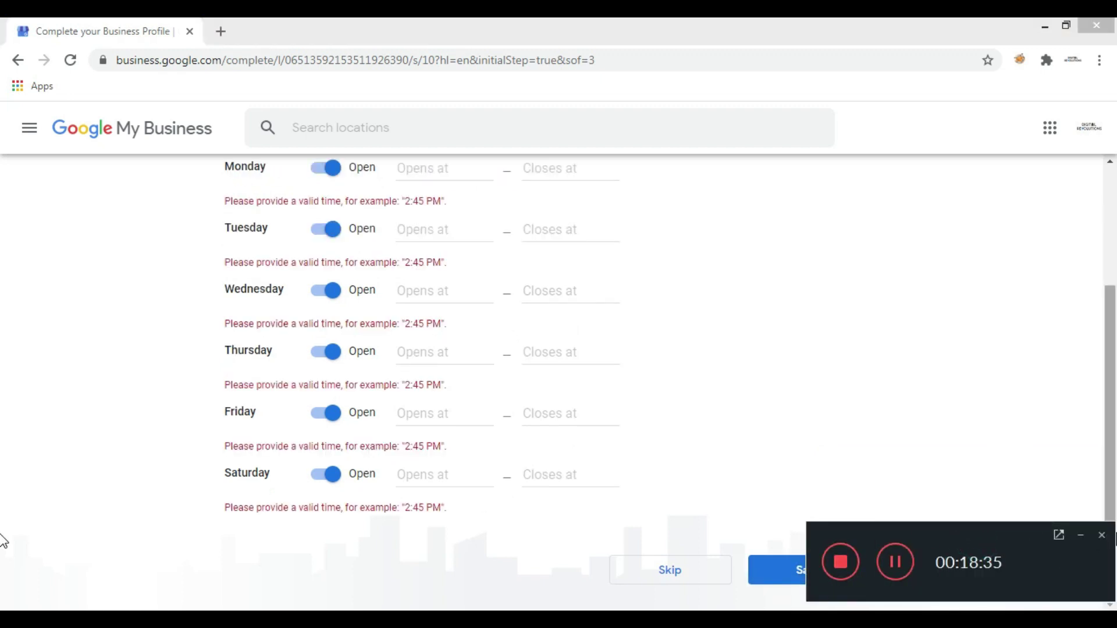
left_click(780, 314)
scroll(780, 315, "up", 3)
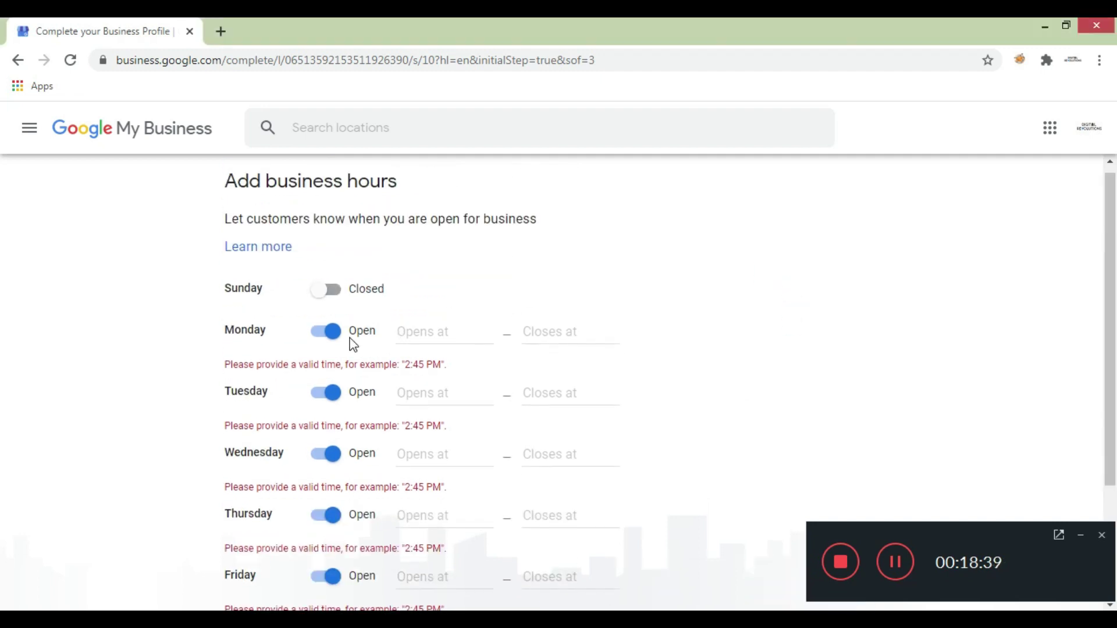
- Set Monday's opening time to 7:00 AM and pick a 9:00 AM closing time
left_click(442, 341)
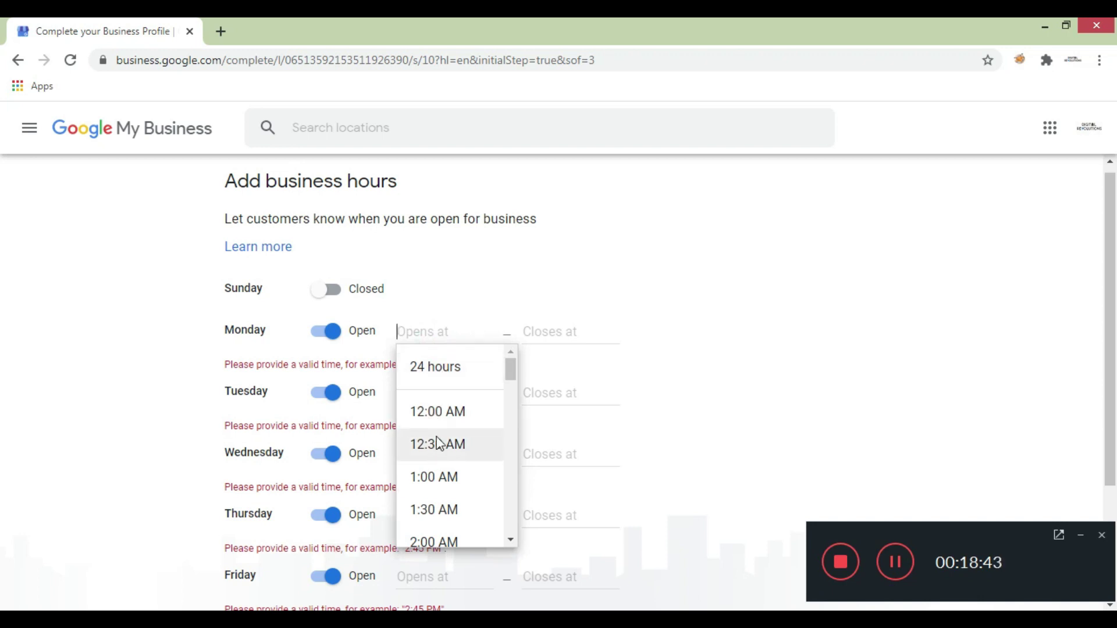
scroll(440, 445, "down", 3)
scroll(438, 443, "down", 3)
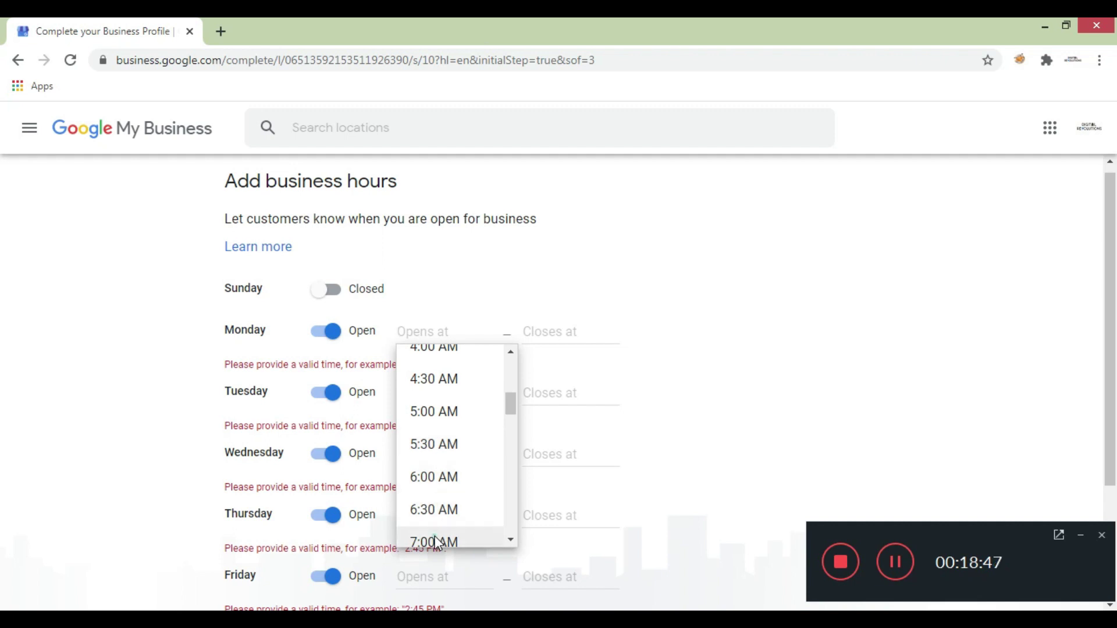
left_click(435, 538)
left_click(554, 339)
scroll(563, 429, "down", 5)
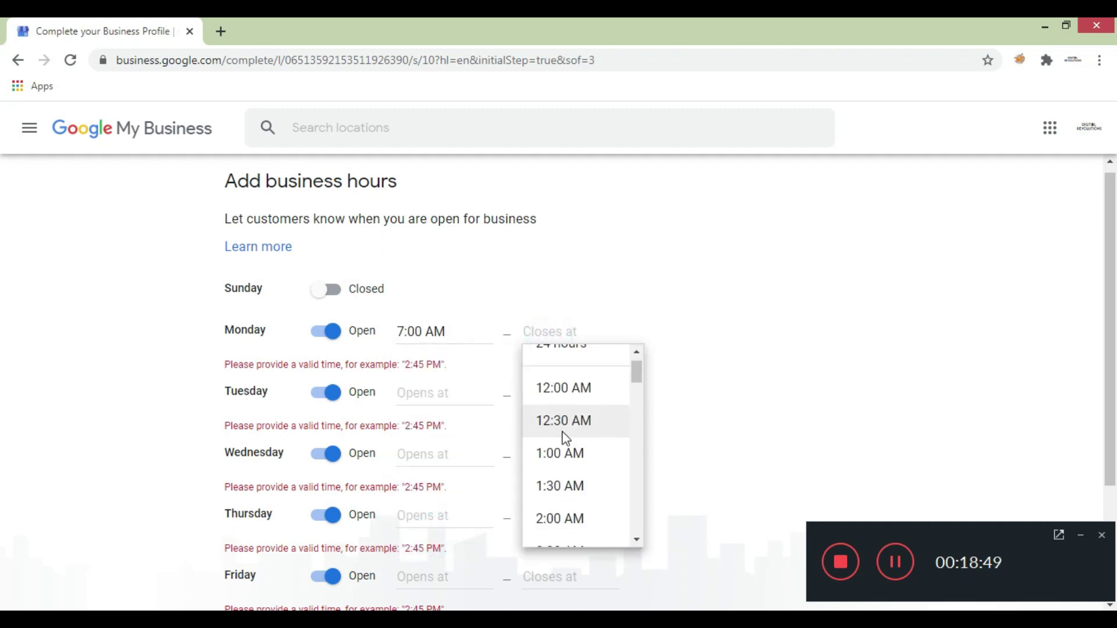
scroll(575, 424, "down", 10)
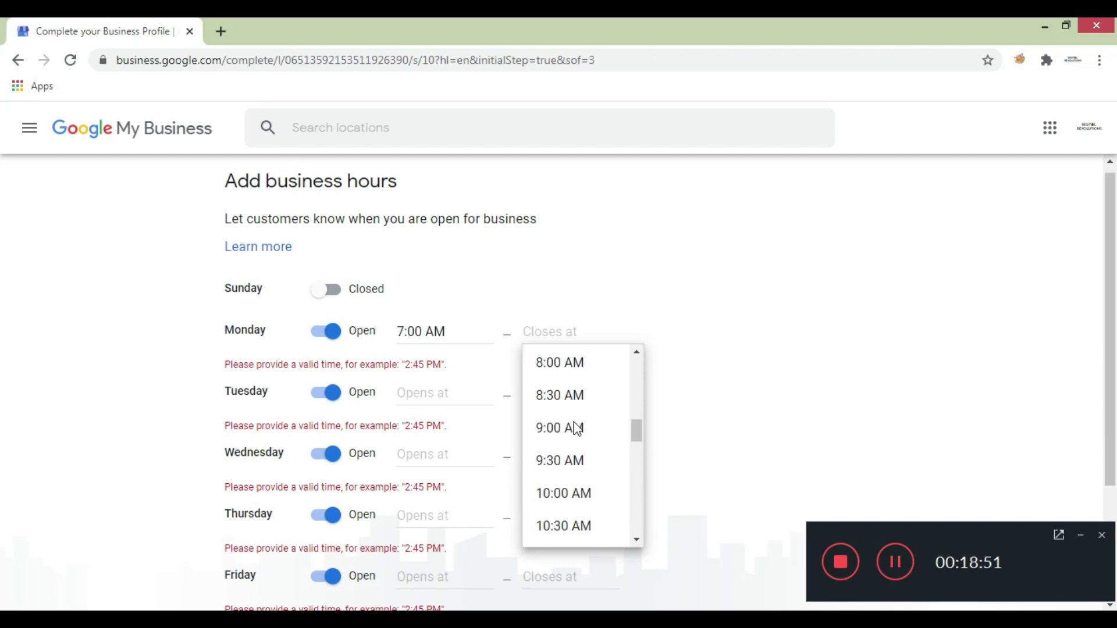
scroll(575, 425, "down", 4)
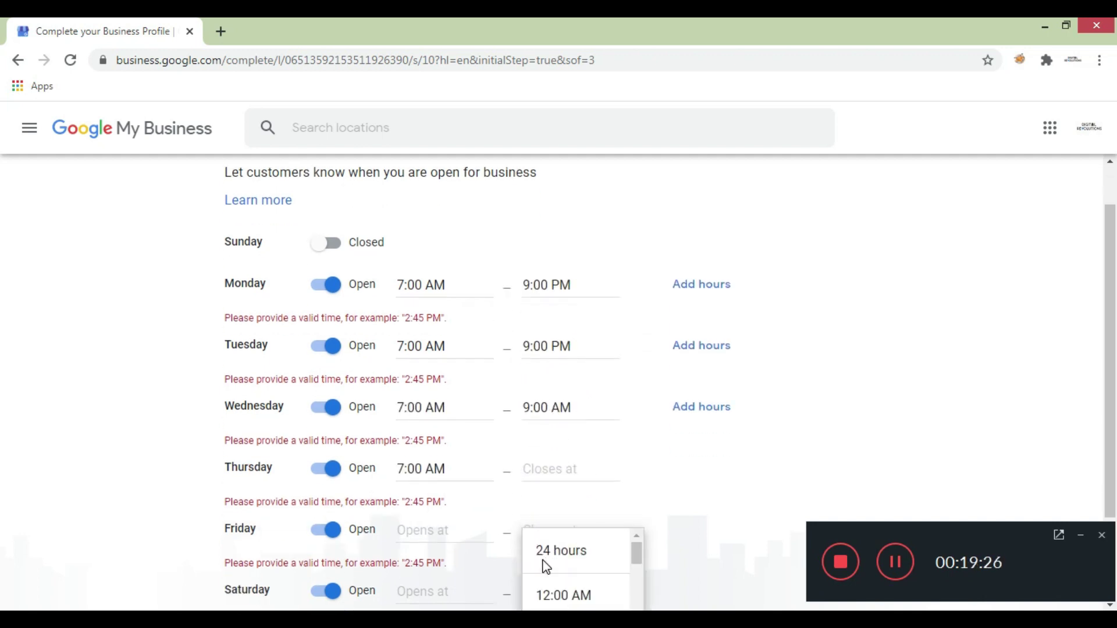
scroll(558, 568, "down", 6)
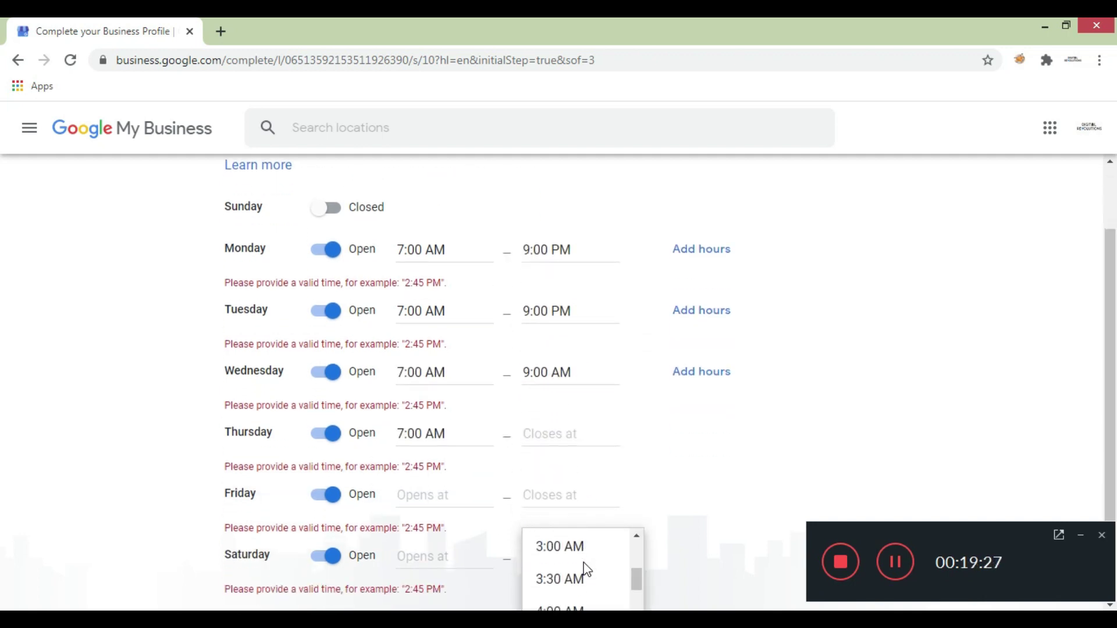
scroll(587, 570, "down", 4)
left_click(568, 532)
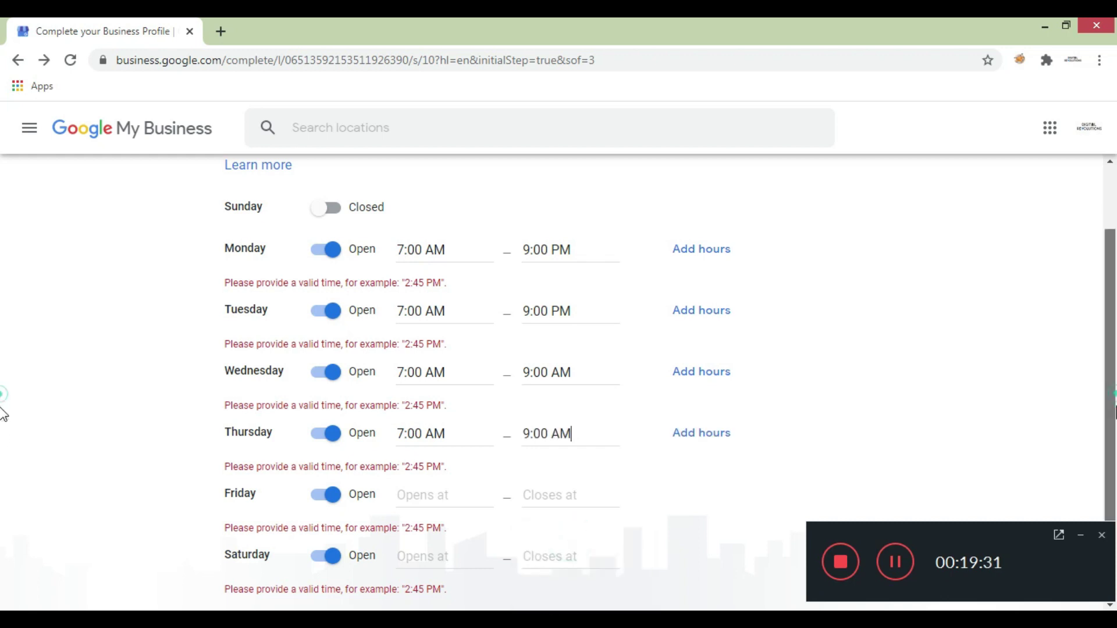
- Set Friday's hours to 7:00 AM through 9:00 AM
scroll(724, 466, "down", 1)
left_click(466, 413)
scroll(449, 543, "down", 4)
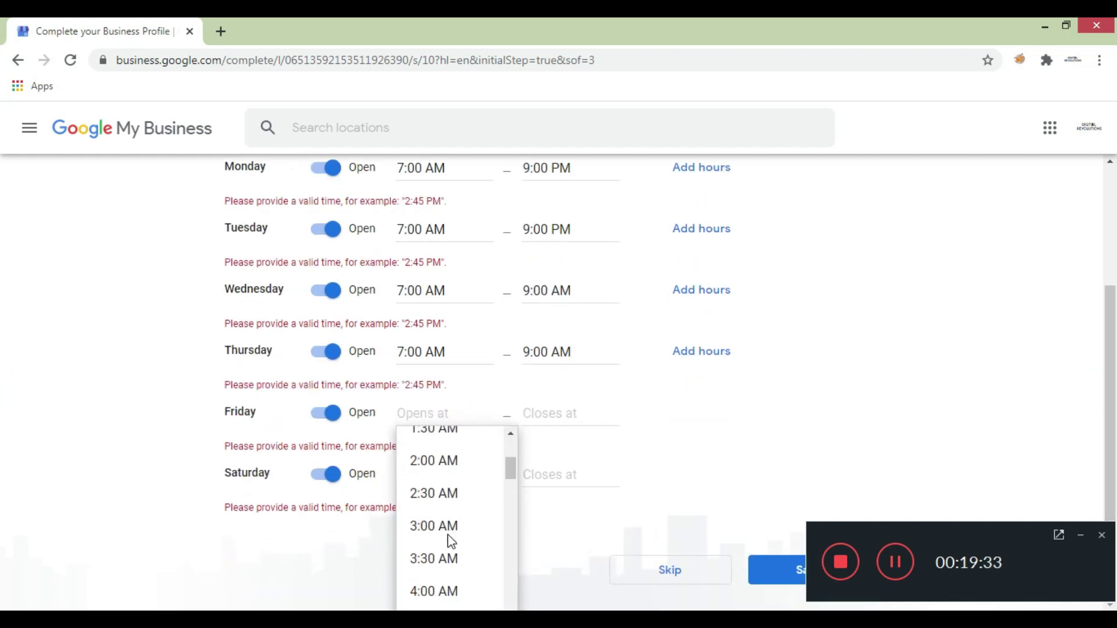
scroll(451, 542, "down", 4)
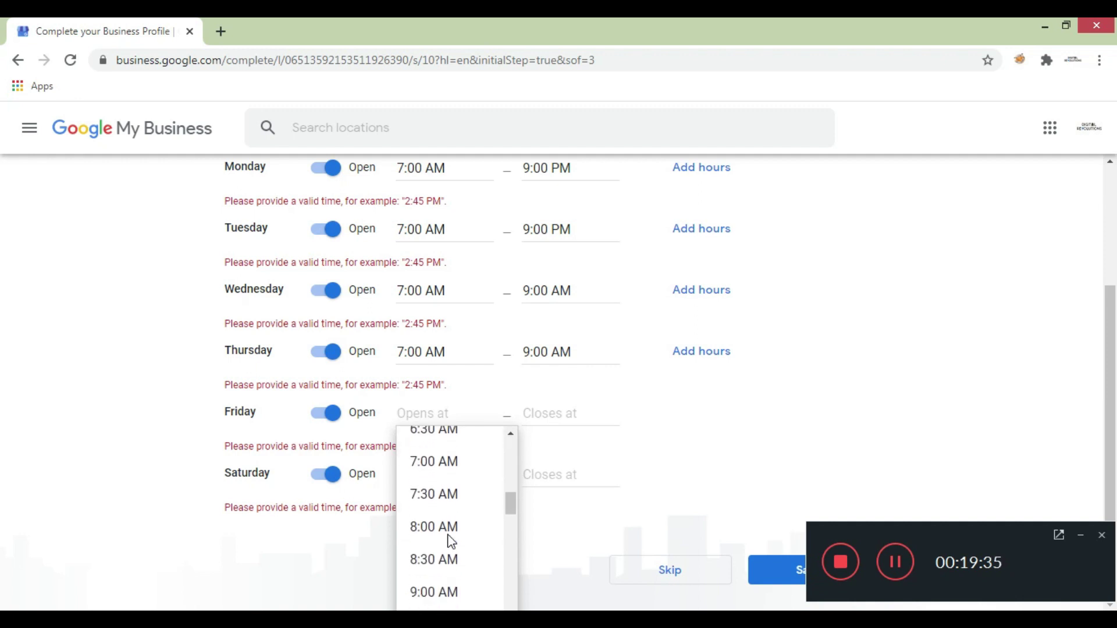
left_click(433, 459)
left_click(535, 404)
scroll(576, 538, "down", 4)
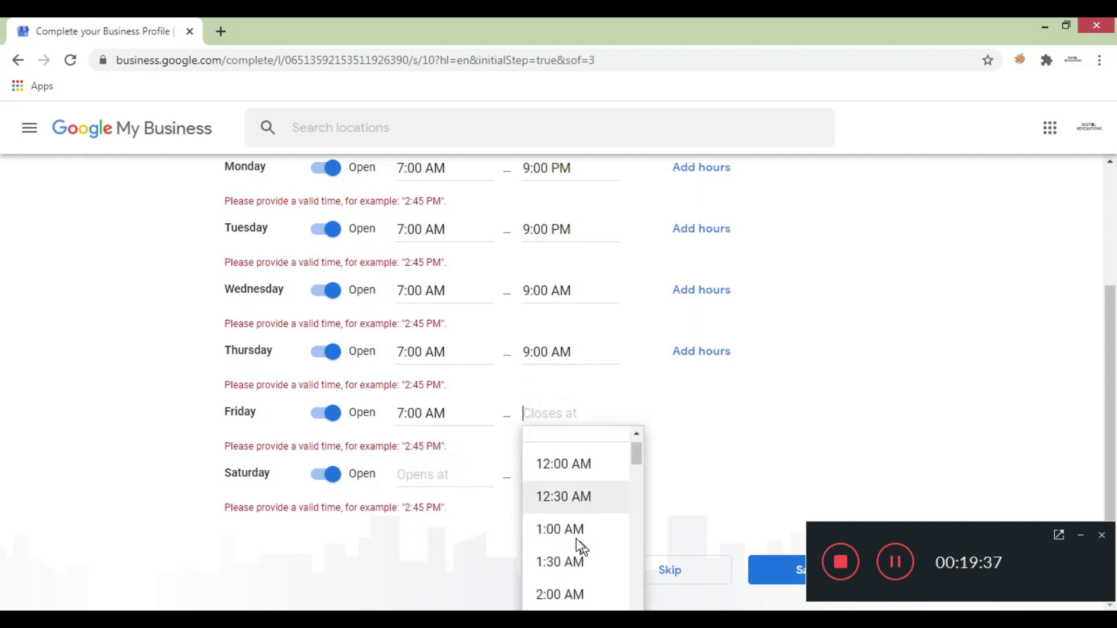
scroll(576, 542, "down", 3)
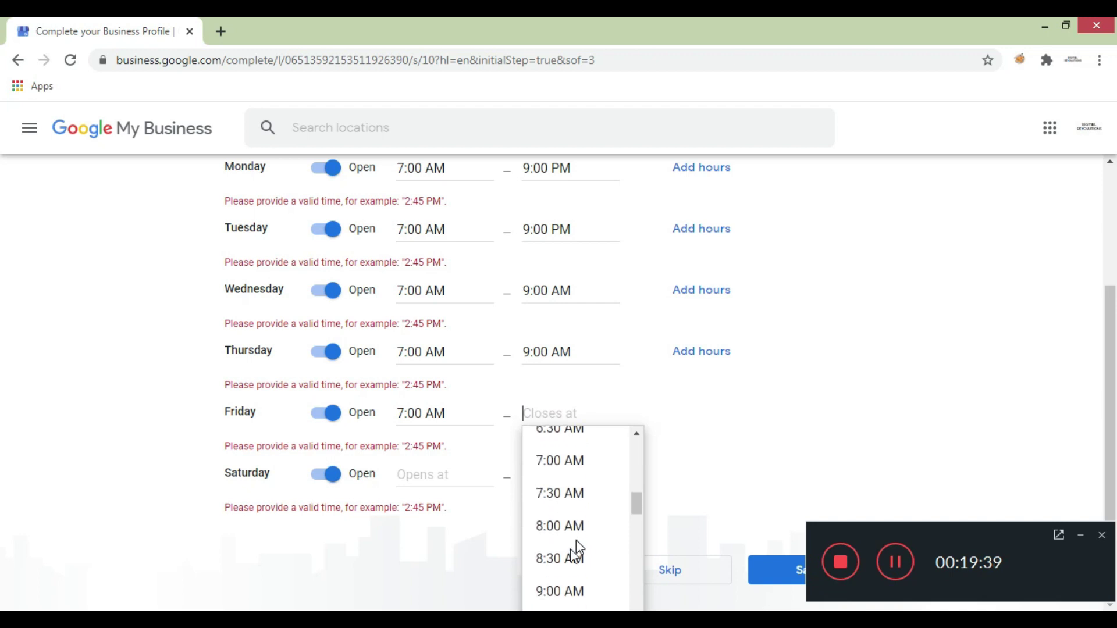
left_click(557, 594)
- Open Saturday's opening-time choices and scroll through them
left_click(420, 475)
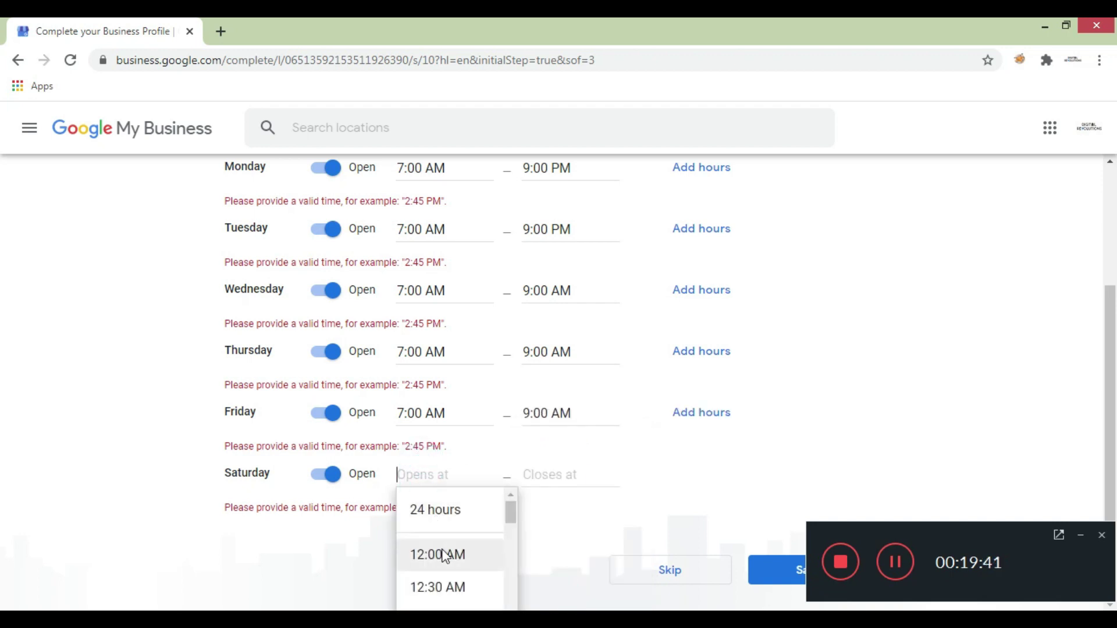
scroll(440, 553, "down", 3)
scroll(422, 554, "down", 2)
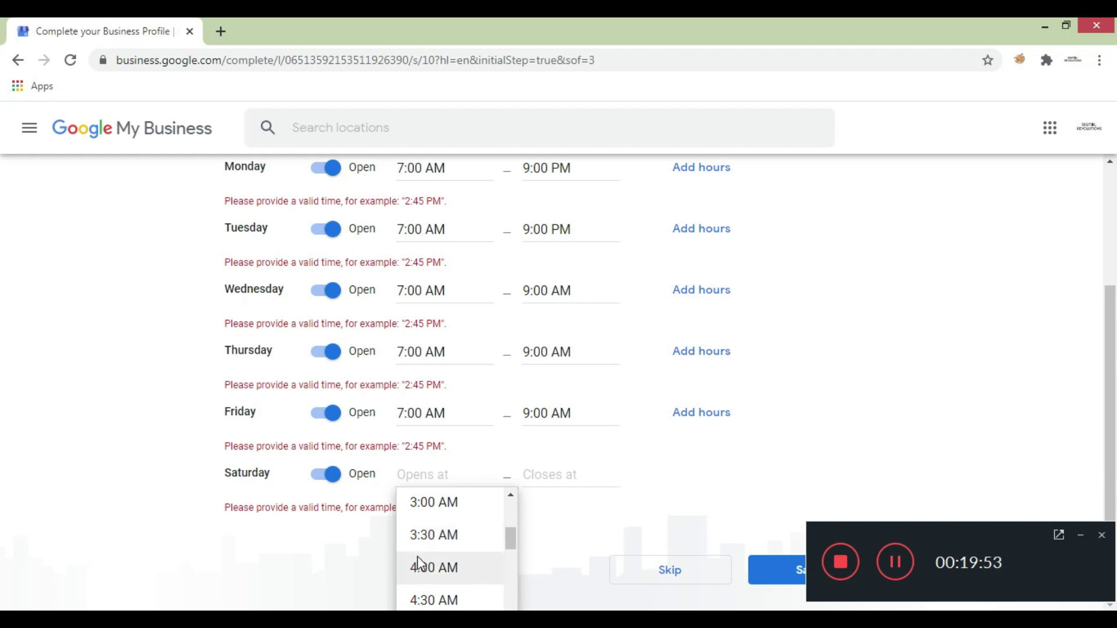
scroll(417, 557, "down", 4)
scroll(420, 563, "down", 1)
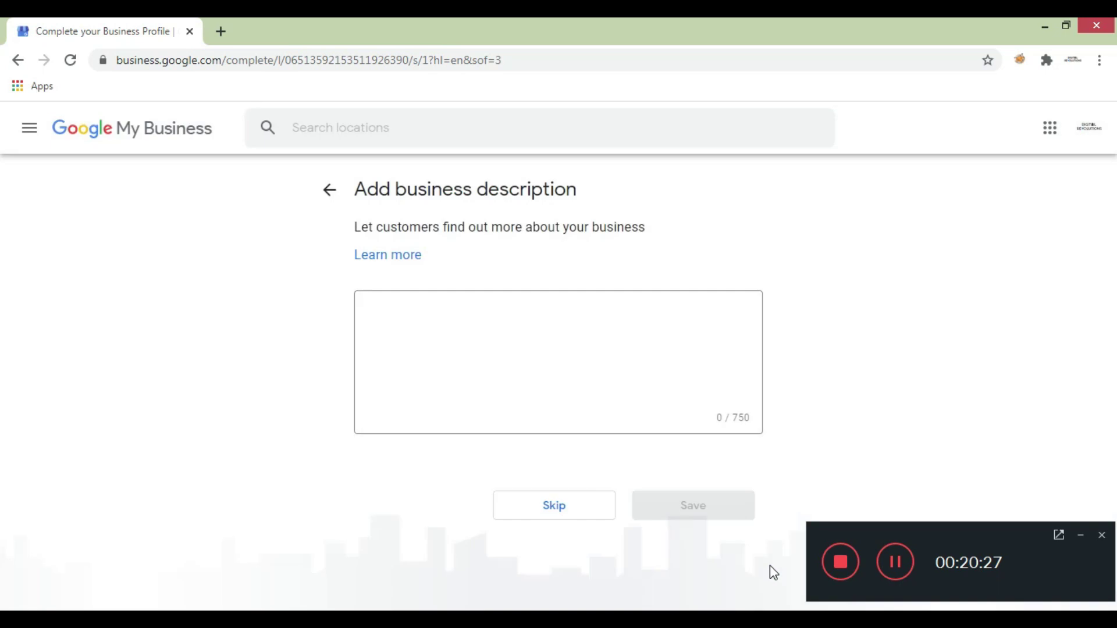
- Type a description calling the stall the area's best, with best quality sweets and Online Orders
left_click(453, 380)
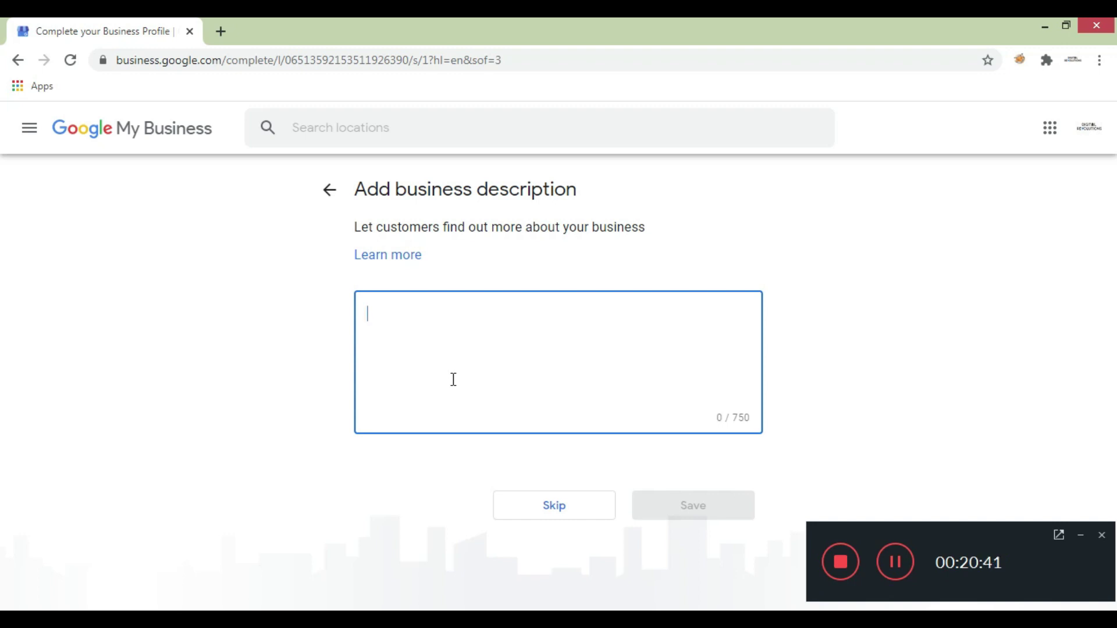
type("Mahal")
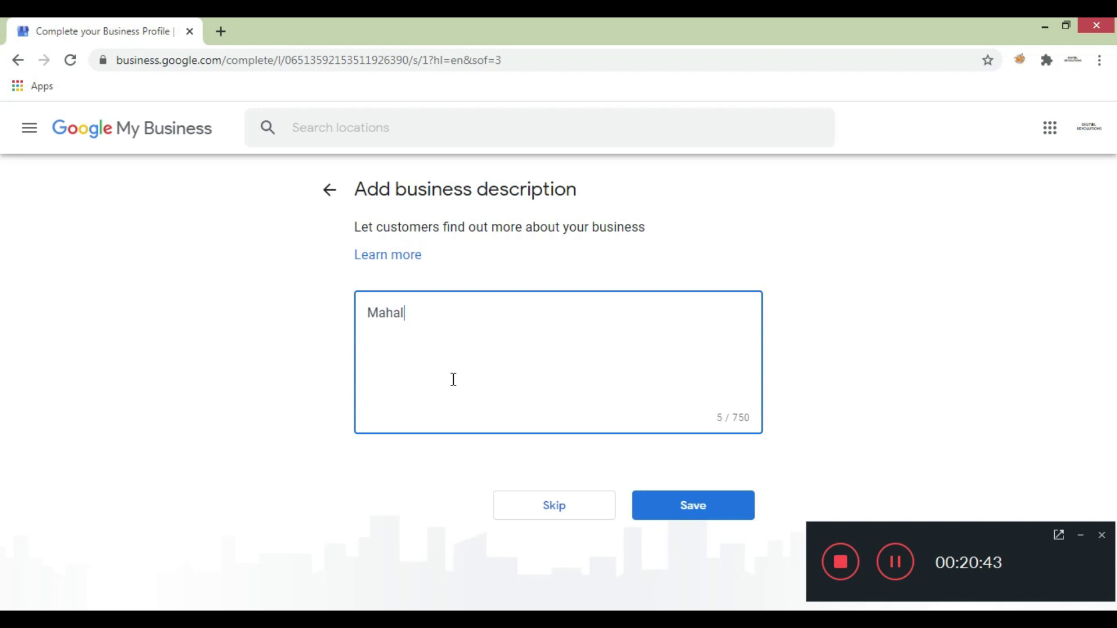
type("akshmi Sweet")
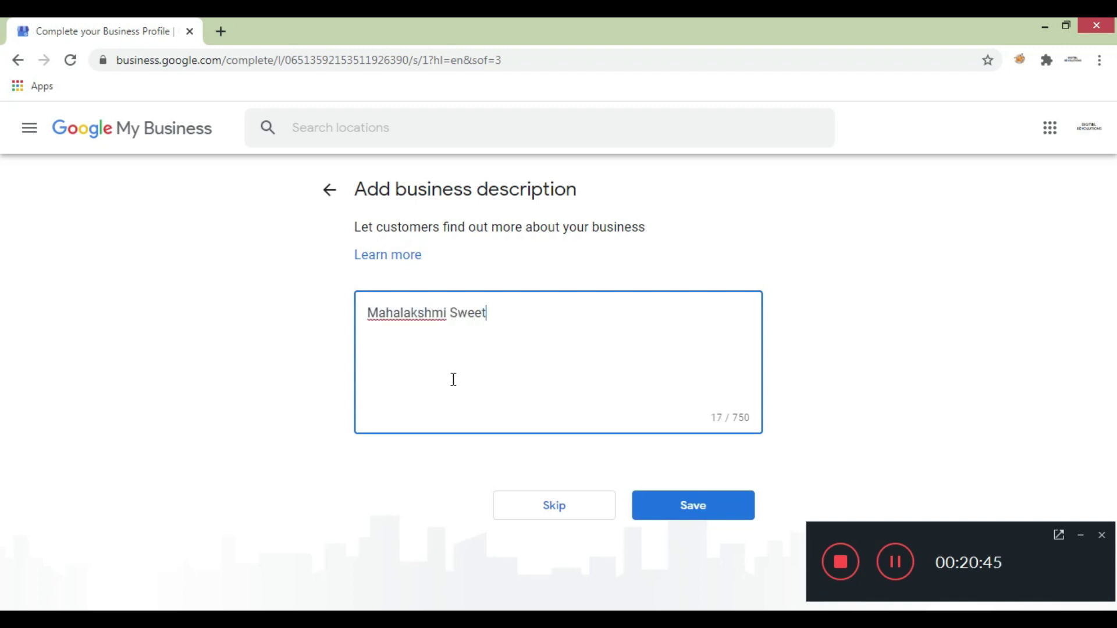
type("s Stall is ht")
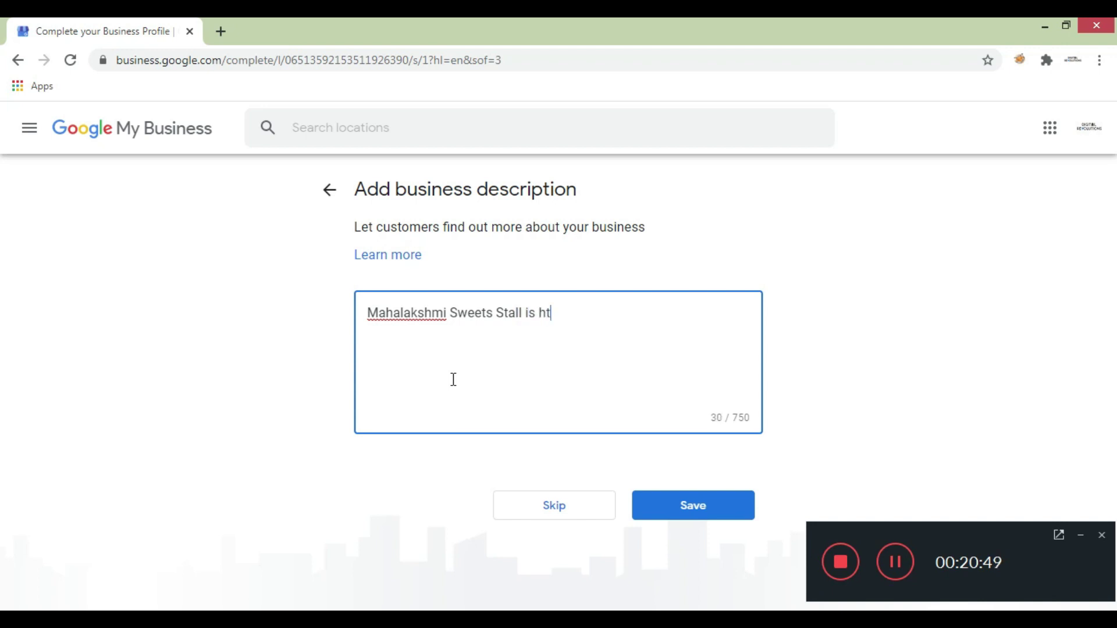
key("BackSpace")
key("BackSpace")
type("the best sweet s")
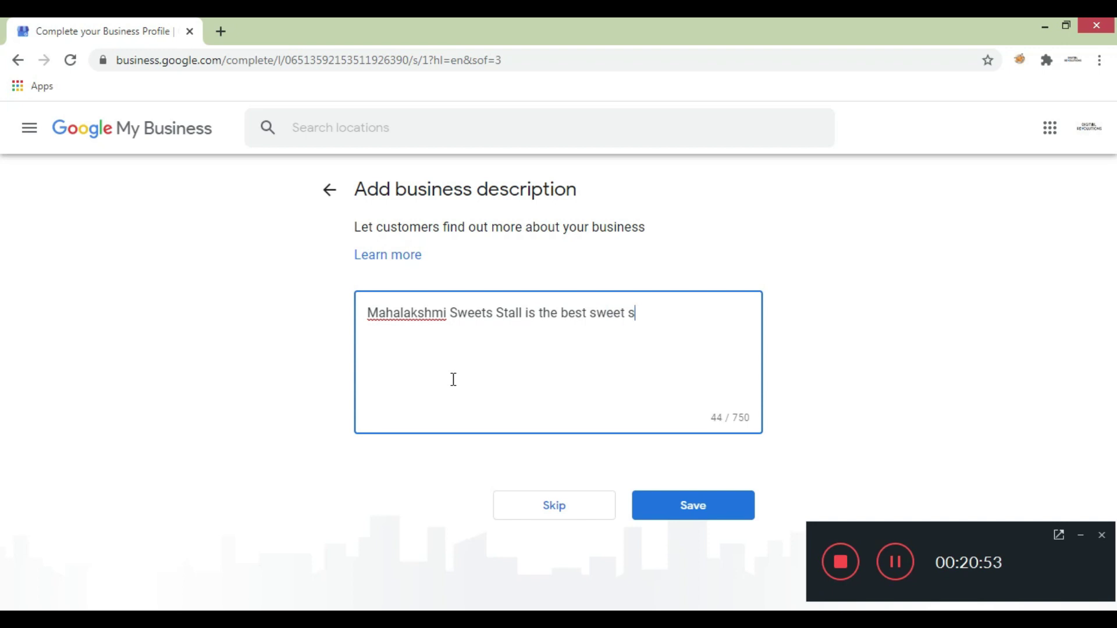
type("tall in our ar")
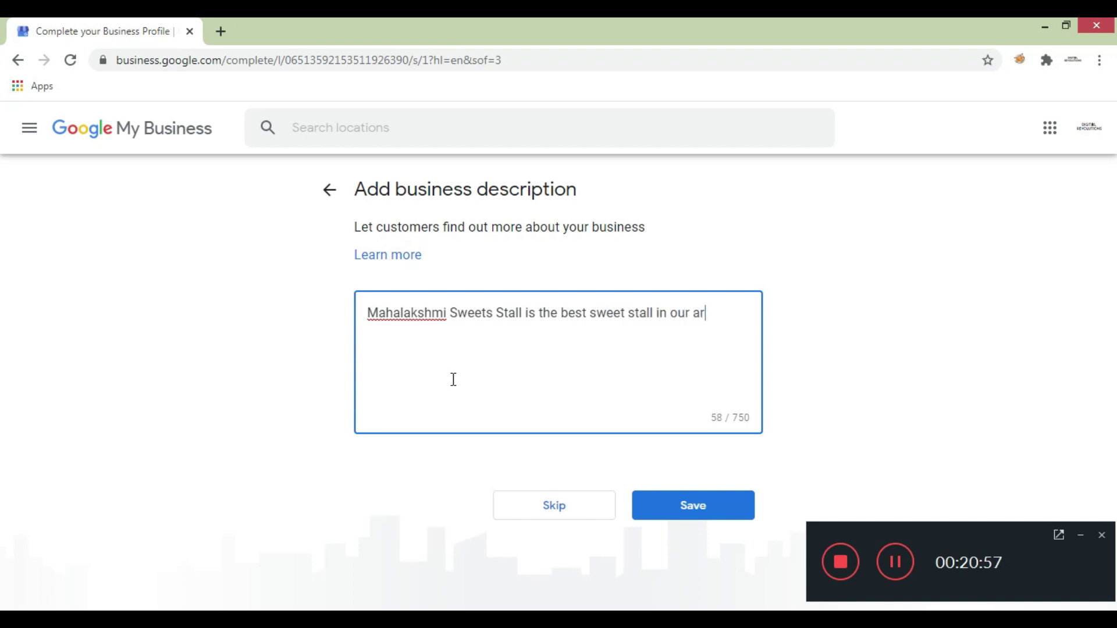
type("ea , we provide ")
type("best qual")
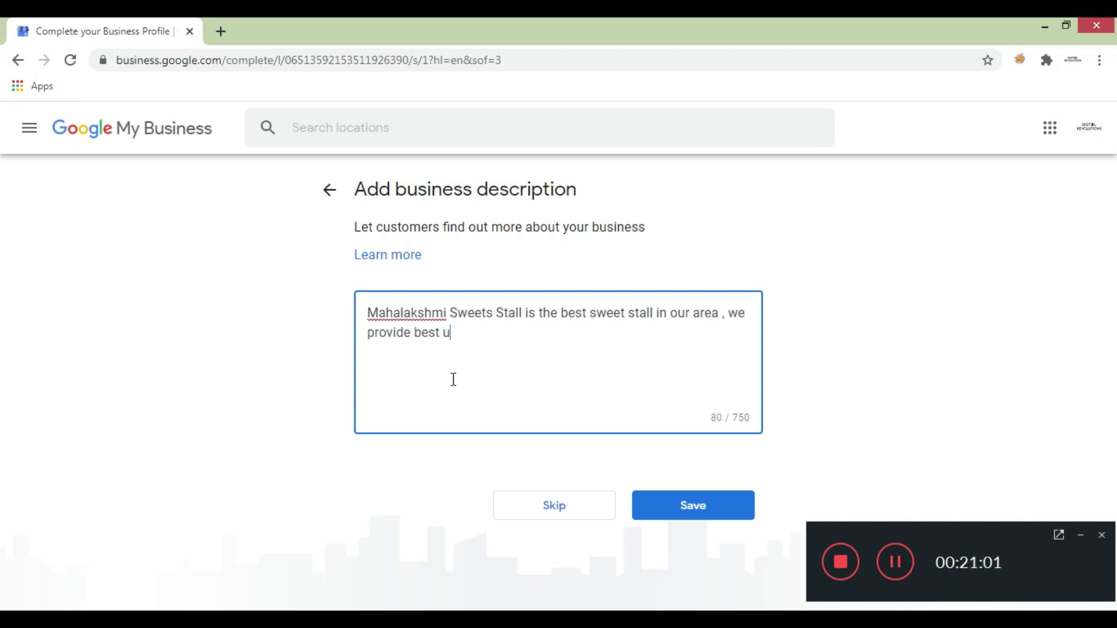
type("ity swee")
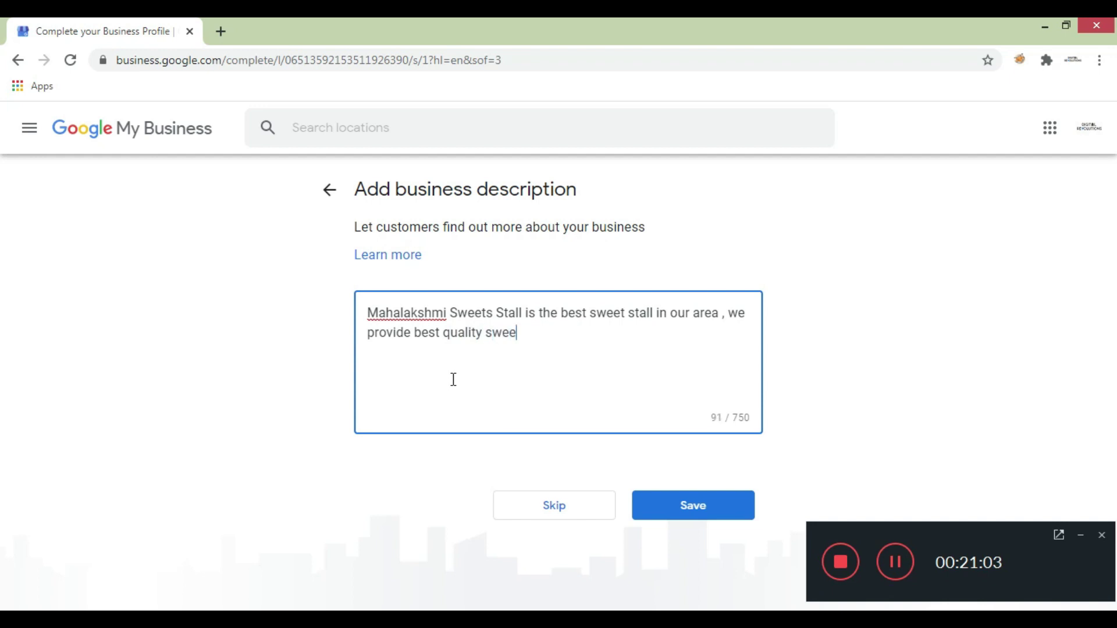
type("ts and we also a")
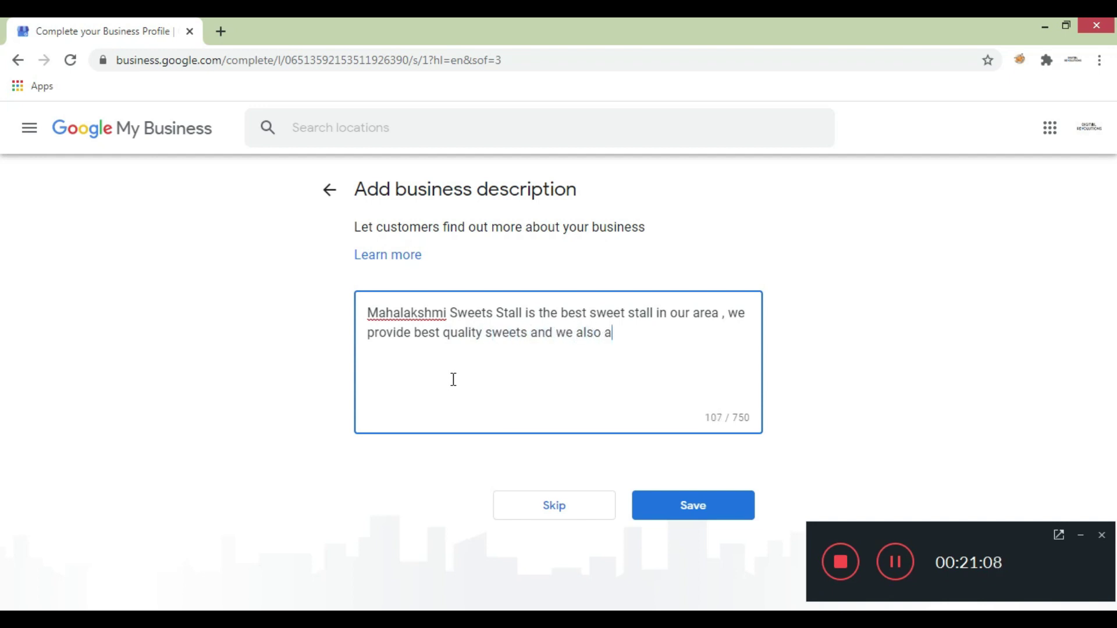
key("BackSpace")
type("support Onl")
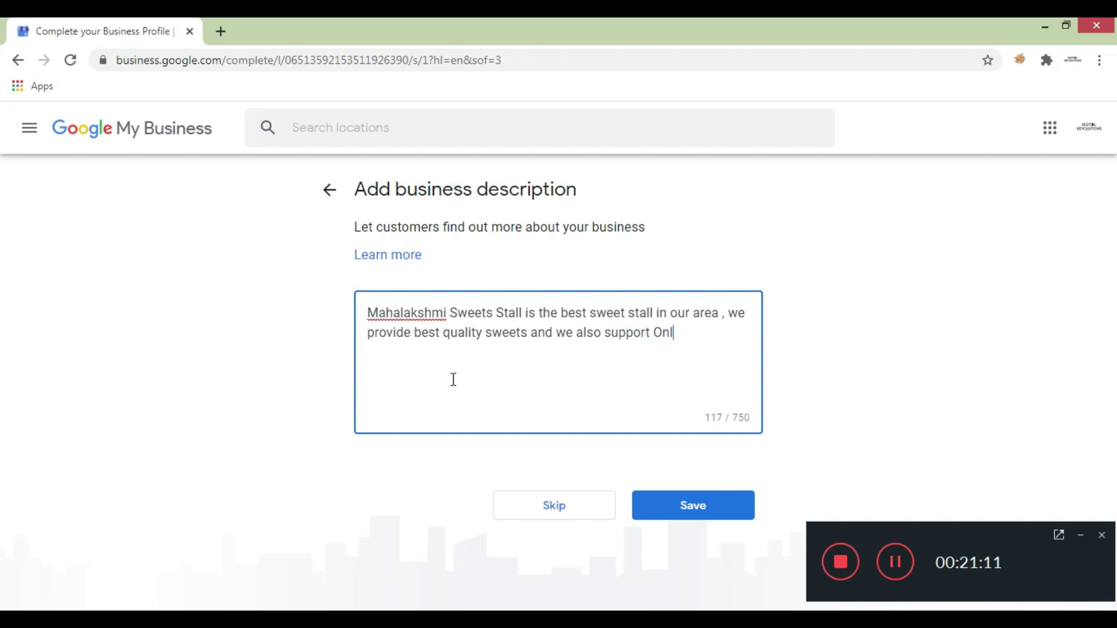
type("ine Orders.")
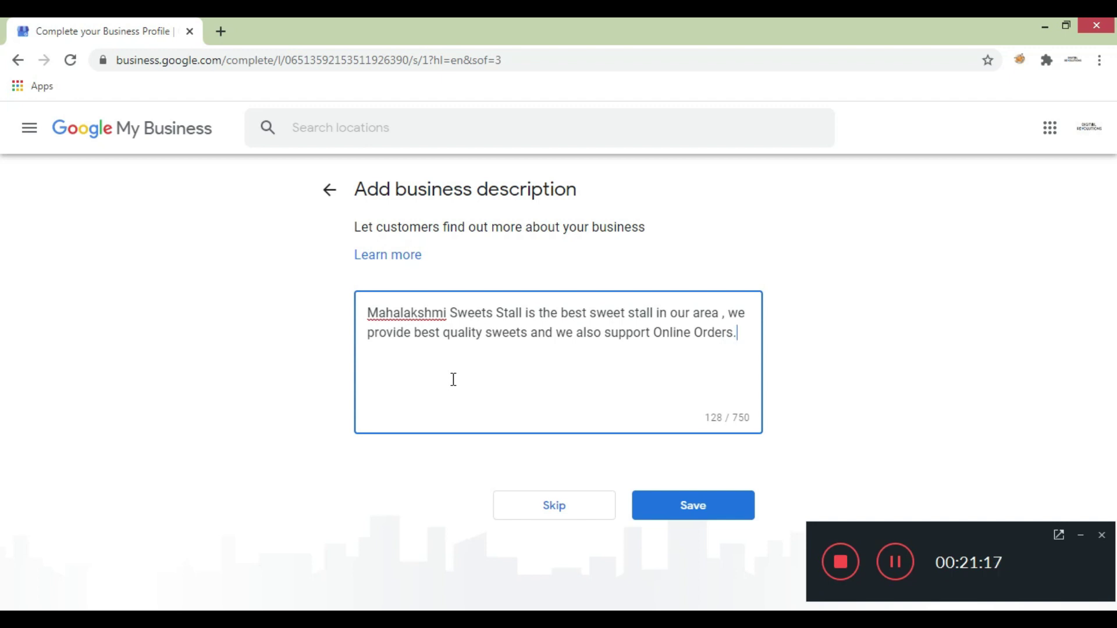
- Save the description and open the Post photos dialog on the store photos step
left_click(703, 506)
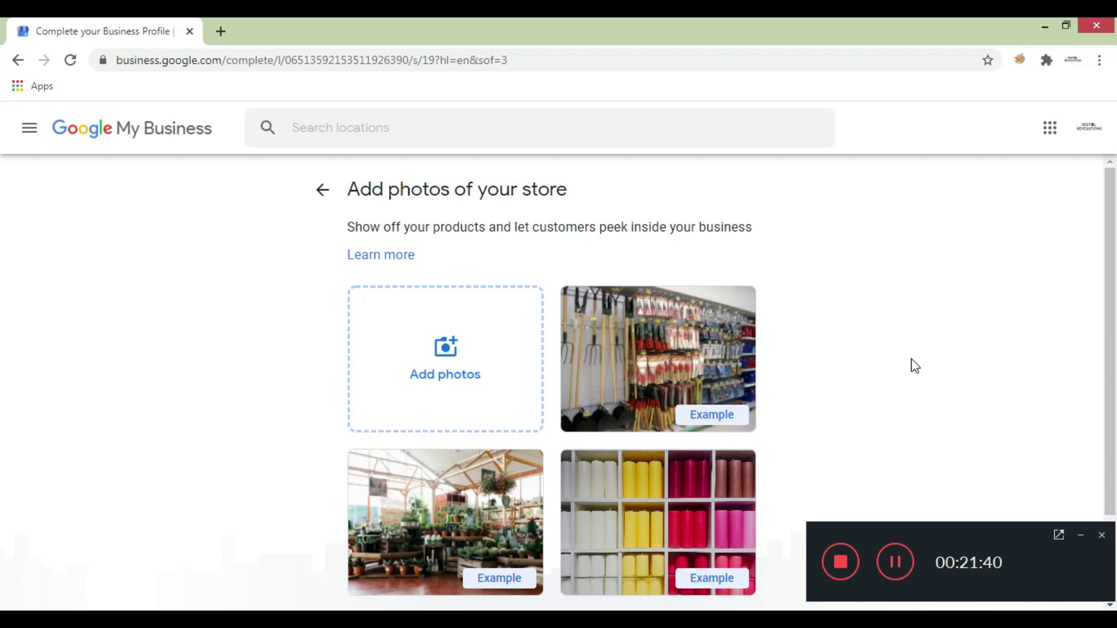
scroll(916, 366, "down", 2)
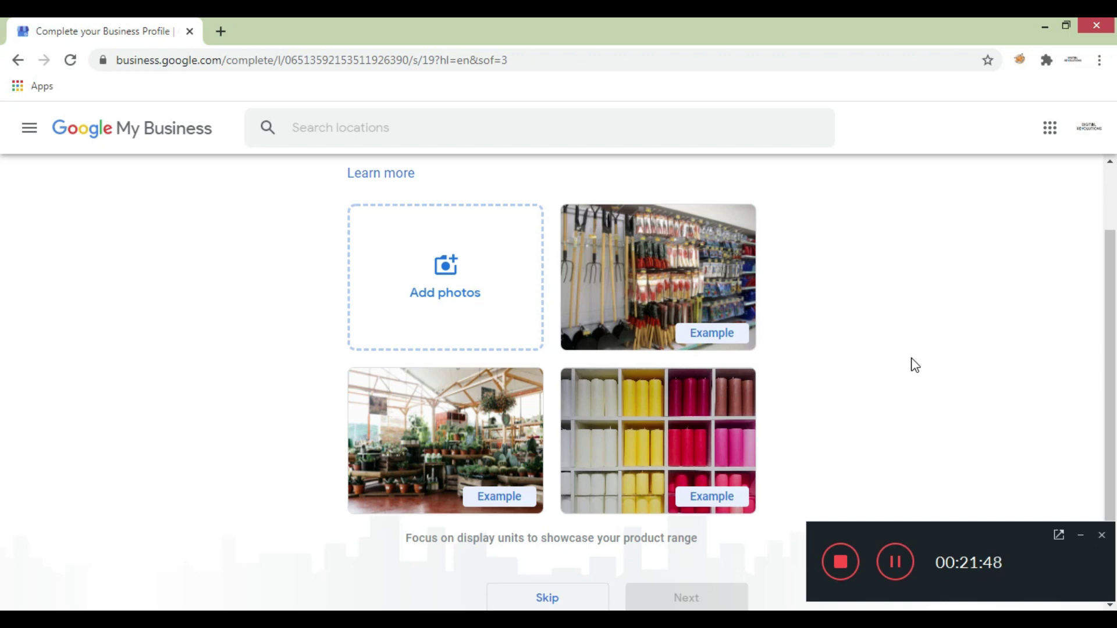
scroll(915, 365, "down", 1)
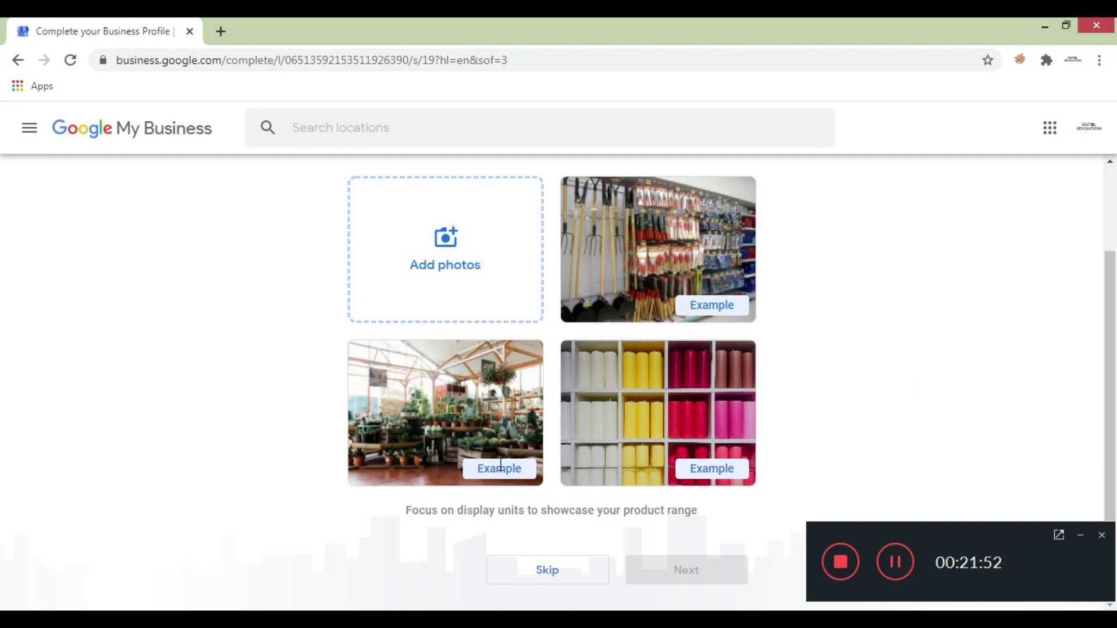
scroll(495, 419, "up", 2)
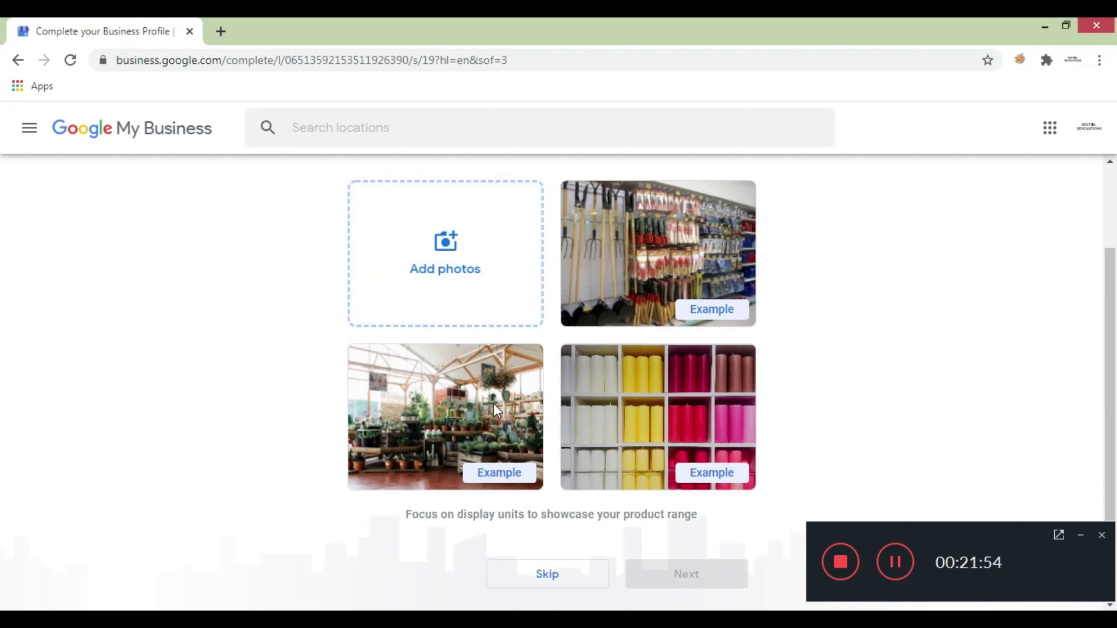
left_click(452, 368)
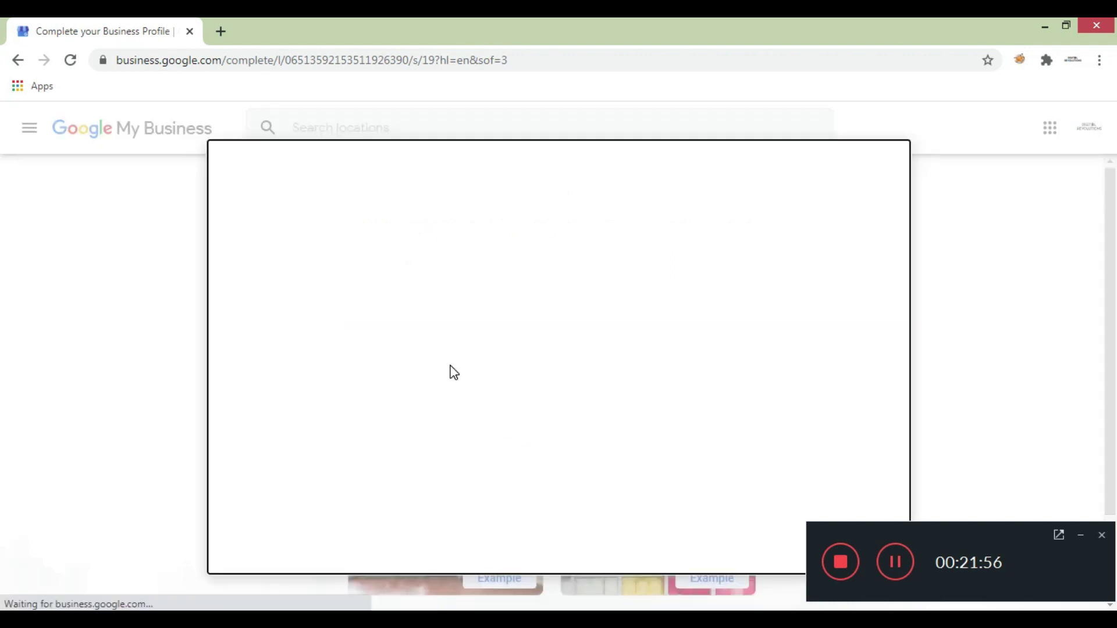
- Search Google Images for 'sweets stall' in a new browser tab
left_click(221, 31)
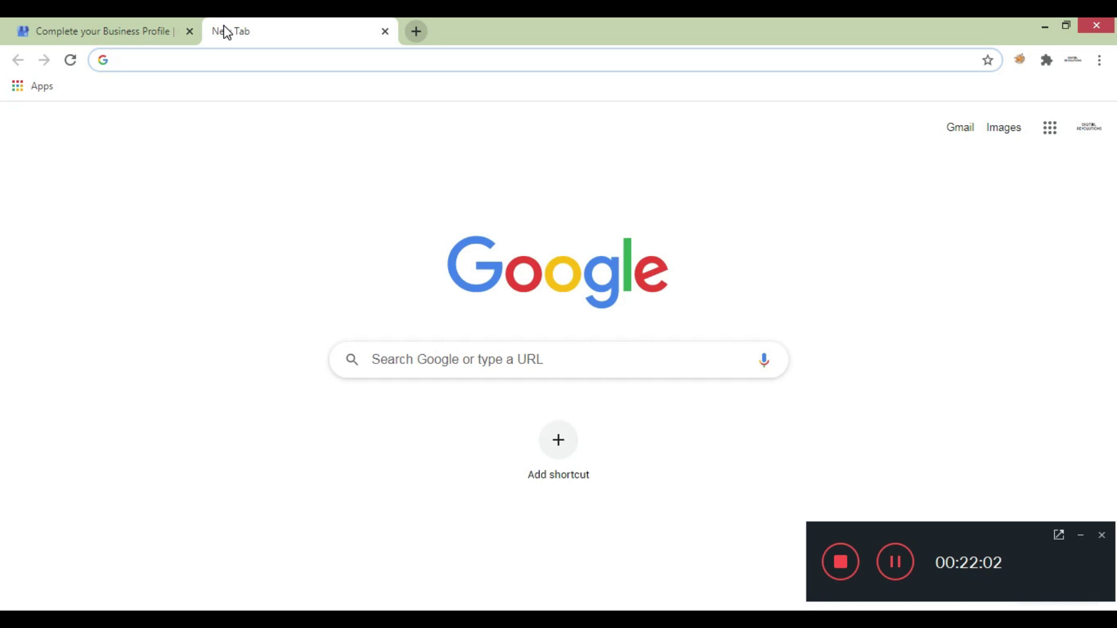
type("sweets ")
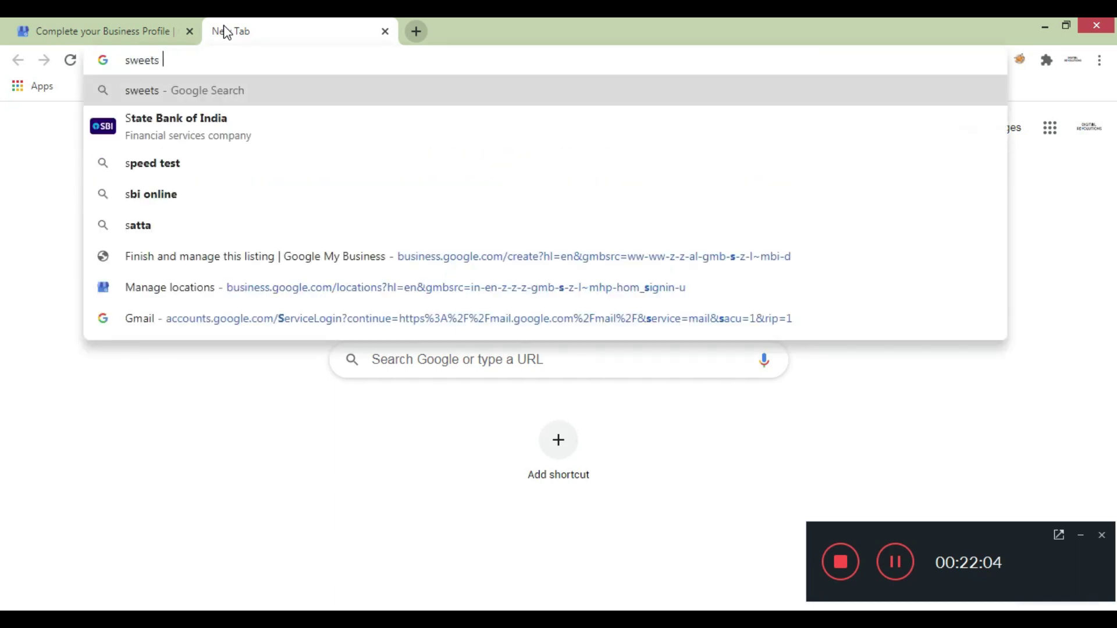
type("stall")
key("Return")
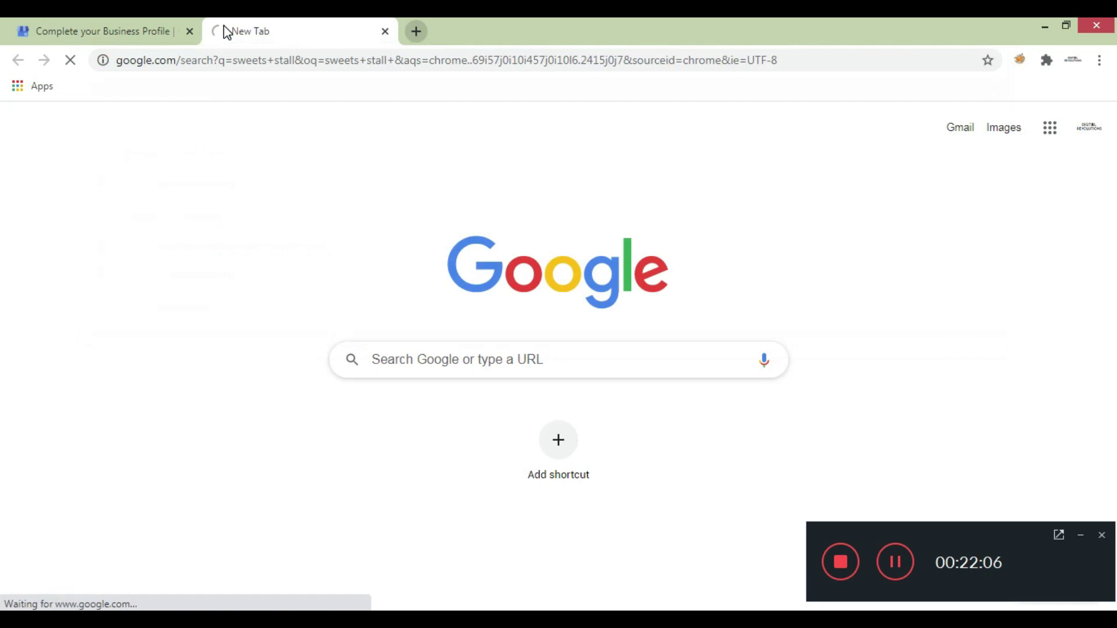
left_click(227, 182)
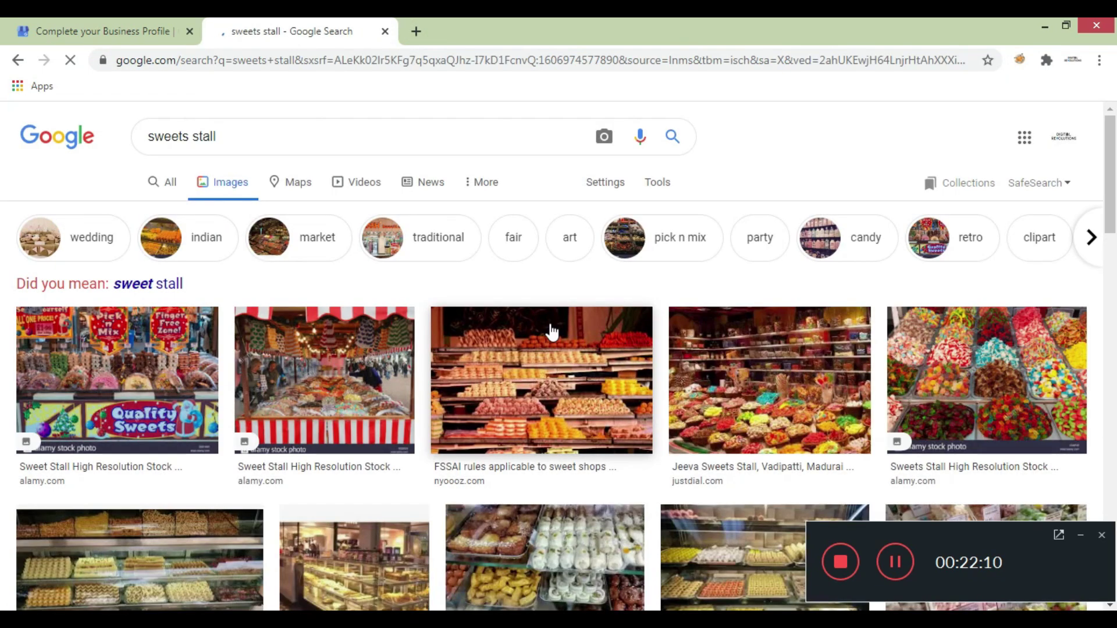
- Drag the Quality Sweets stall photo preview out of the browser onto the desktop
left_click(215, 384)
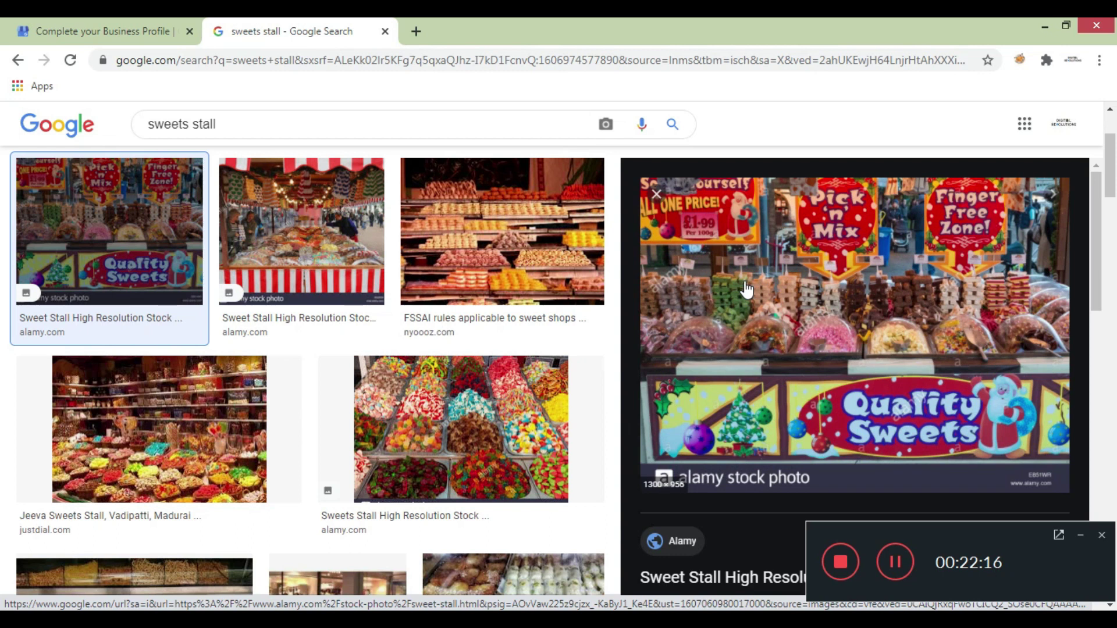
left_click_drag(732, 269, 700, 249)
key("super+d")
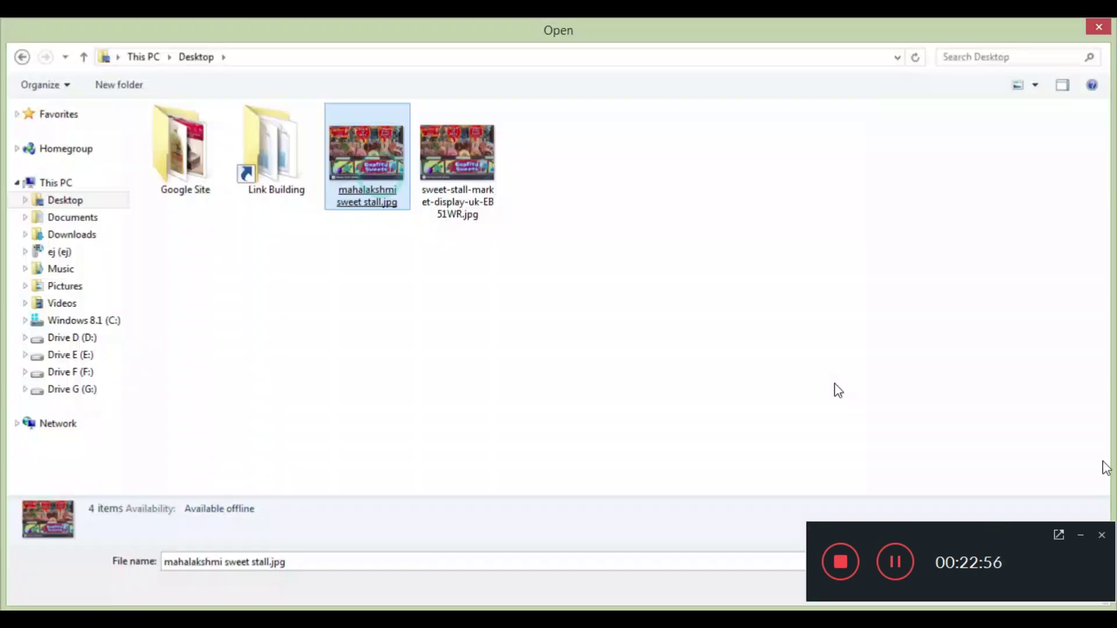
- Upload the saved sweets stall photo and continue to the advertising credit offer
key("Return")
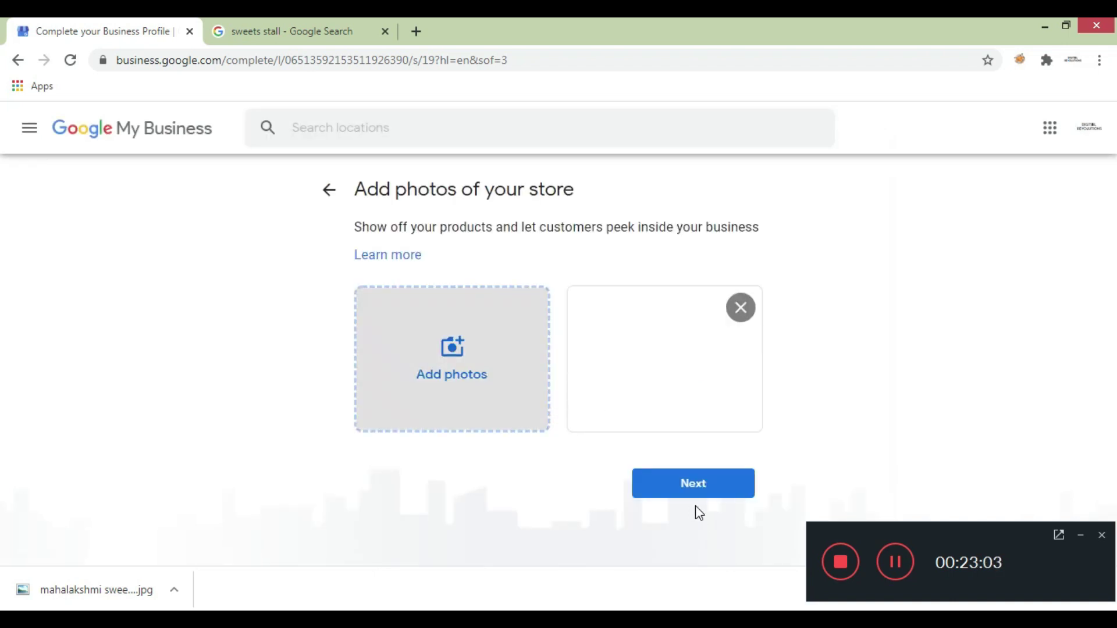
left_click(709, 482)
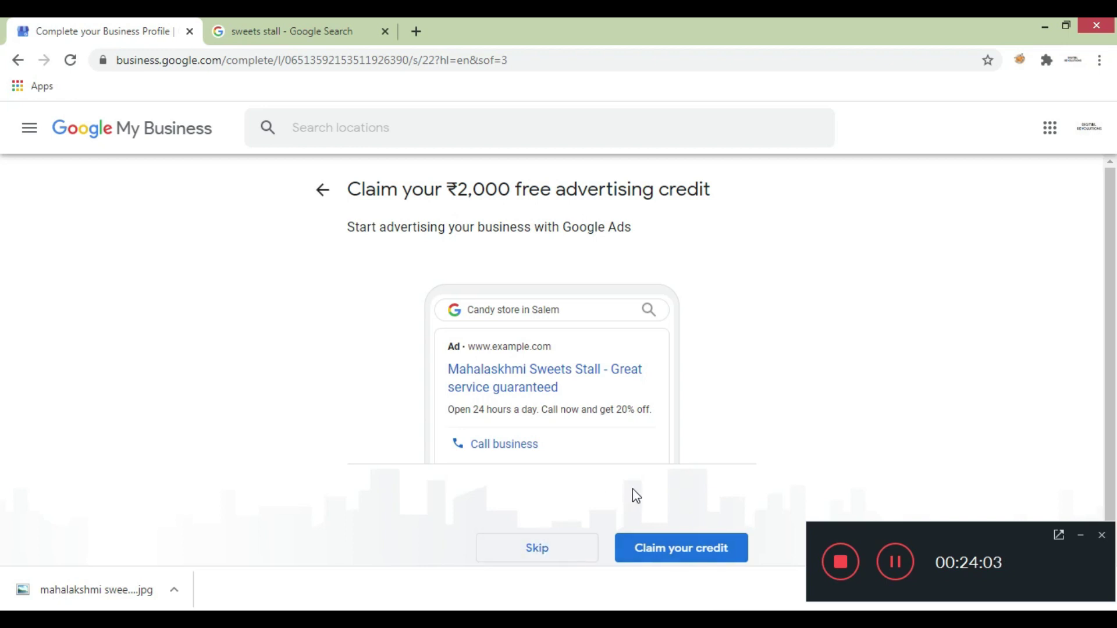
- Skip the ₹2,000 ad credit offer and close the Google Ads and 'sweets stall' tabs
left_click(674, 552)
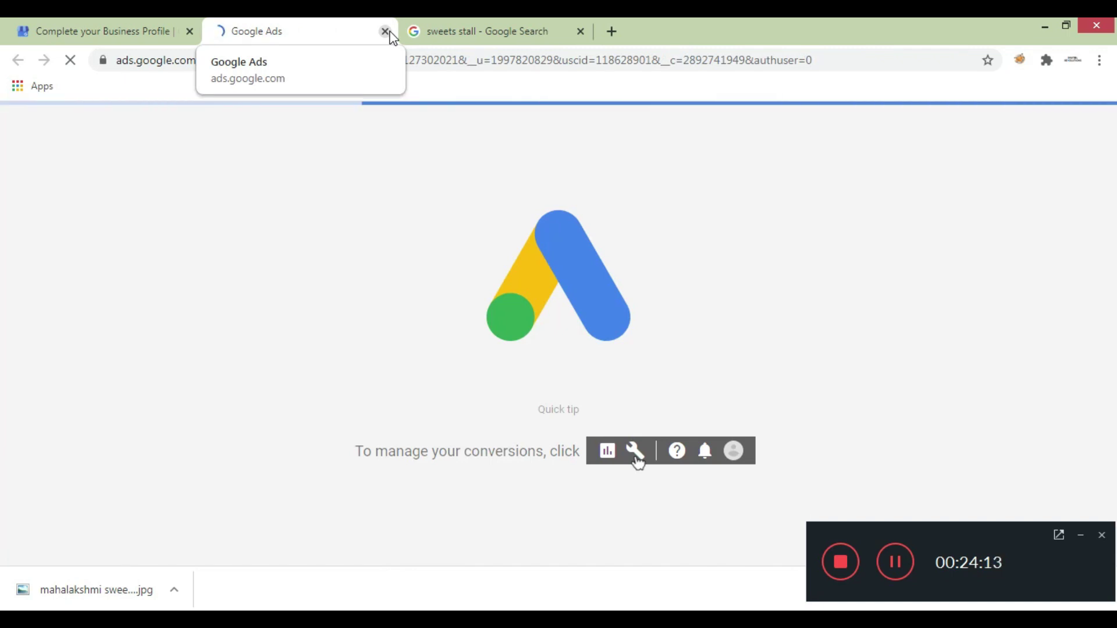
left_click(386, 31)
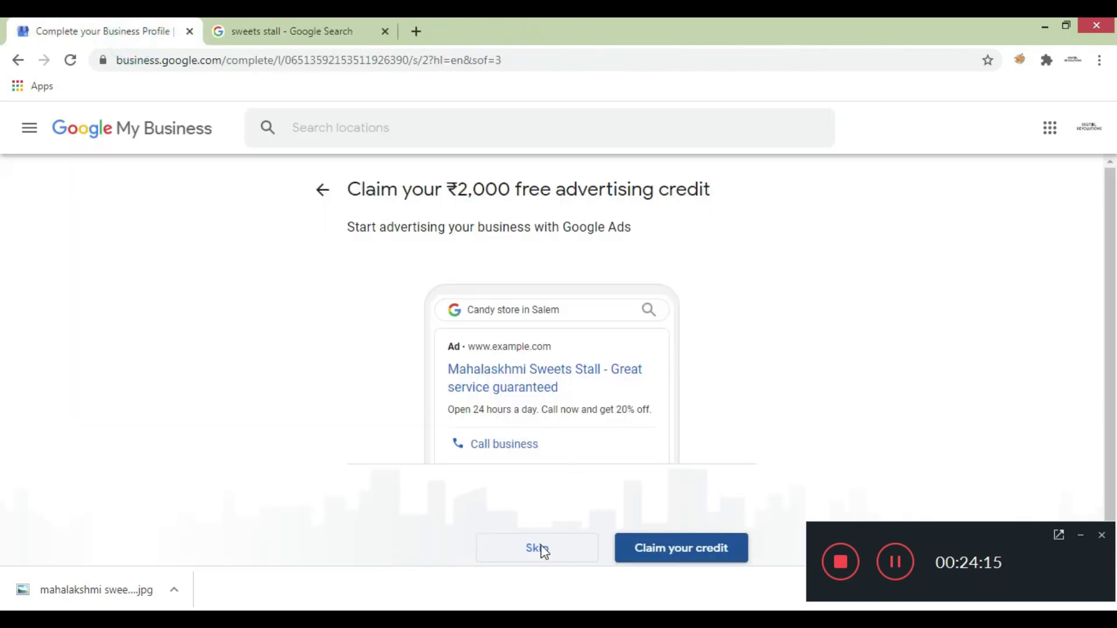
left_click(533, 547)
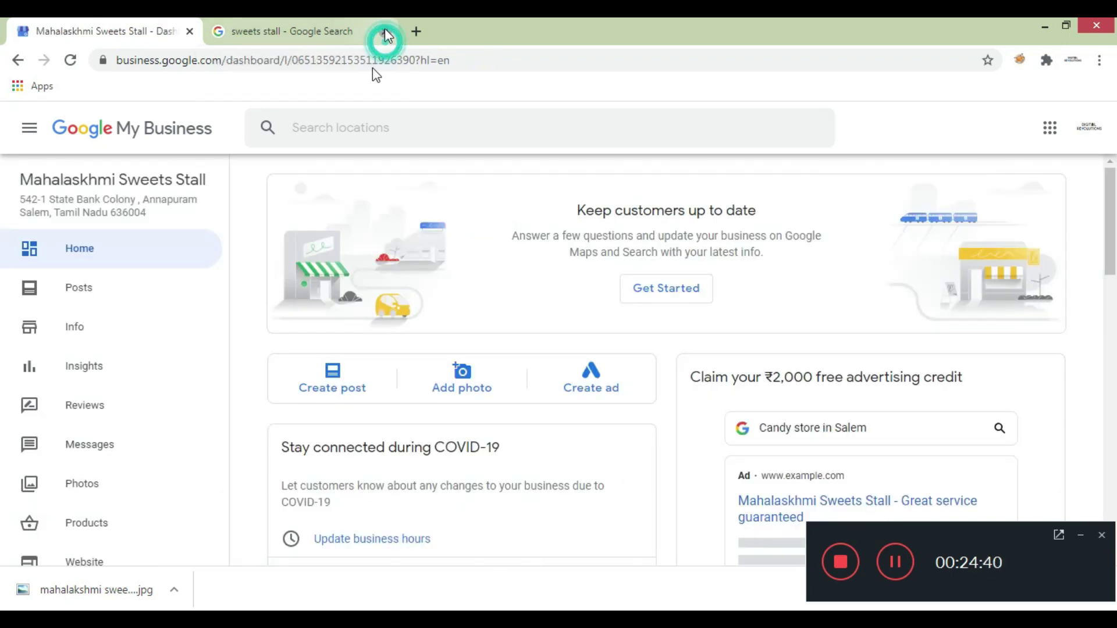
left_click(385, 31)
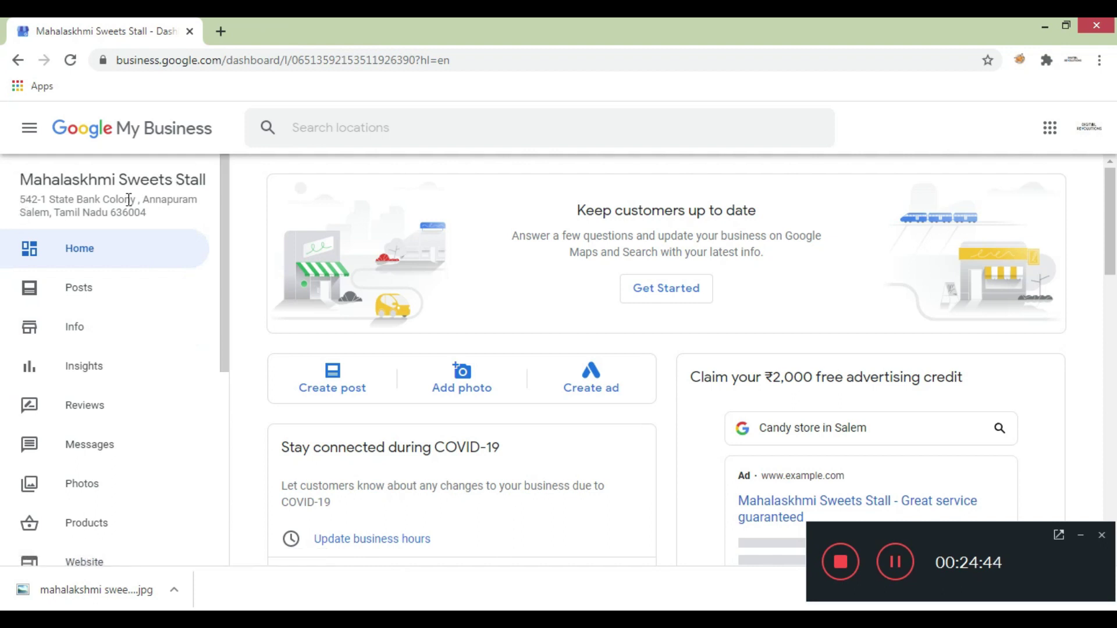
- Review the Info page down to the three service areas and Sunday-closed hours
left_click(75, 326)
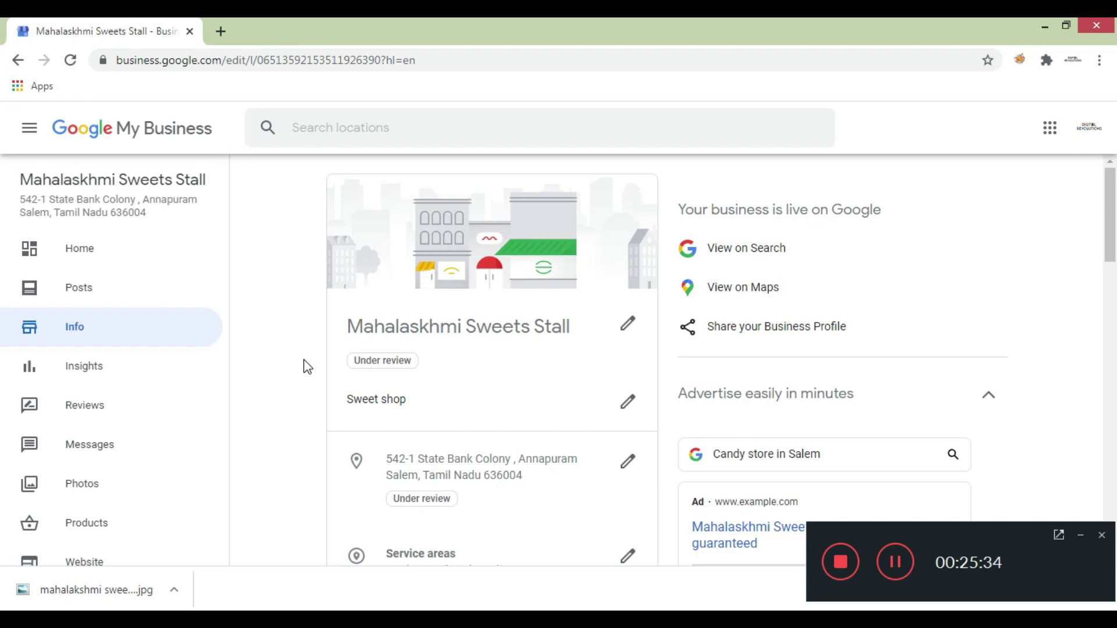
scroll(304, 360, "down", 4)
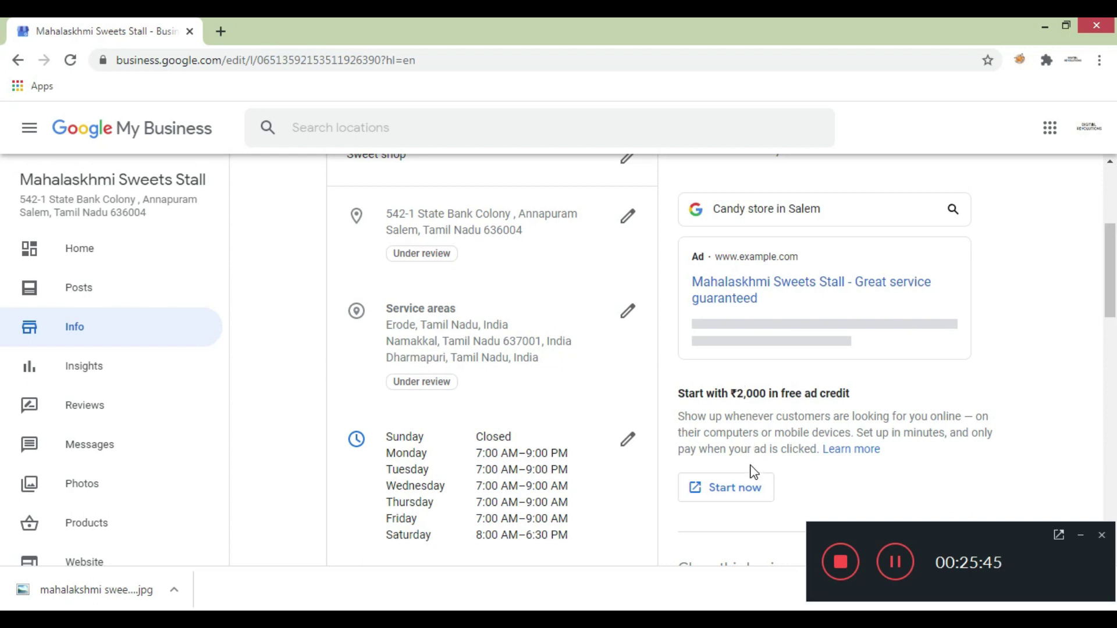
scroll(754, 473, "down", 3)
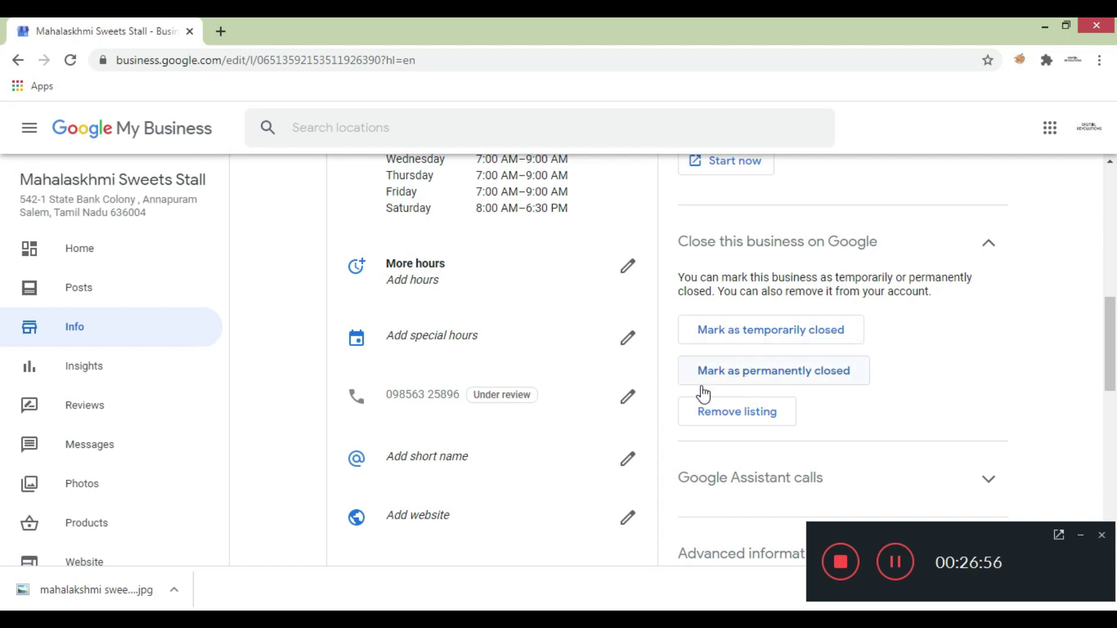
scroll(661, 436, "down", 2)
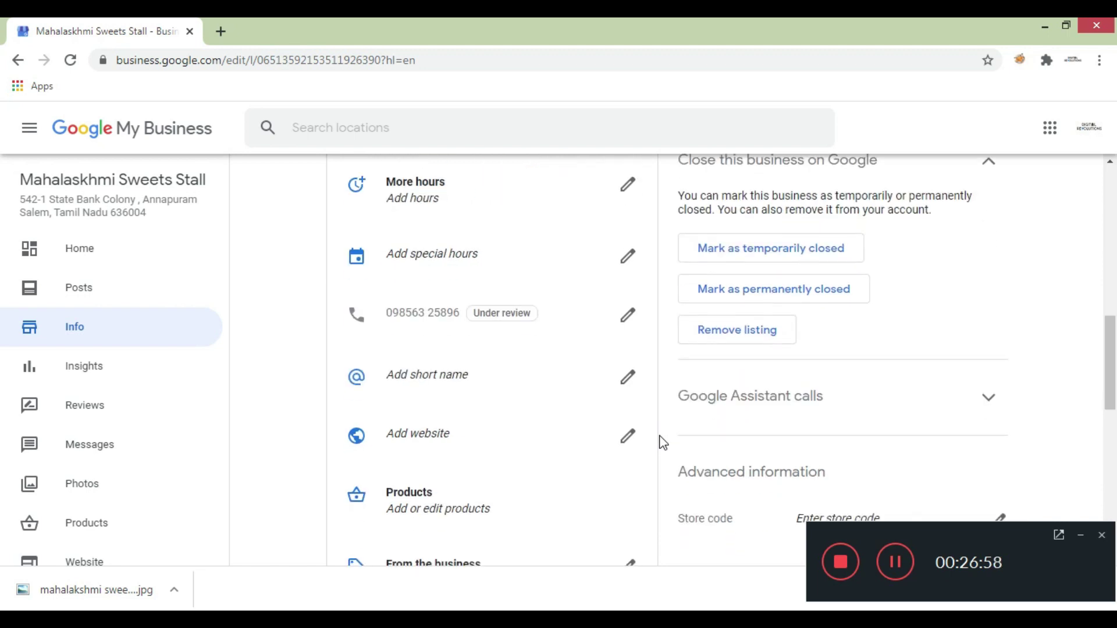
- View the Photos page past its tips overlay, then bring up the generated Website
left_click(91, 490)
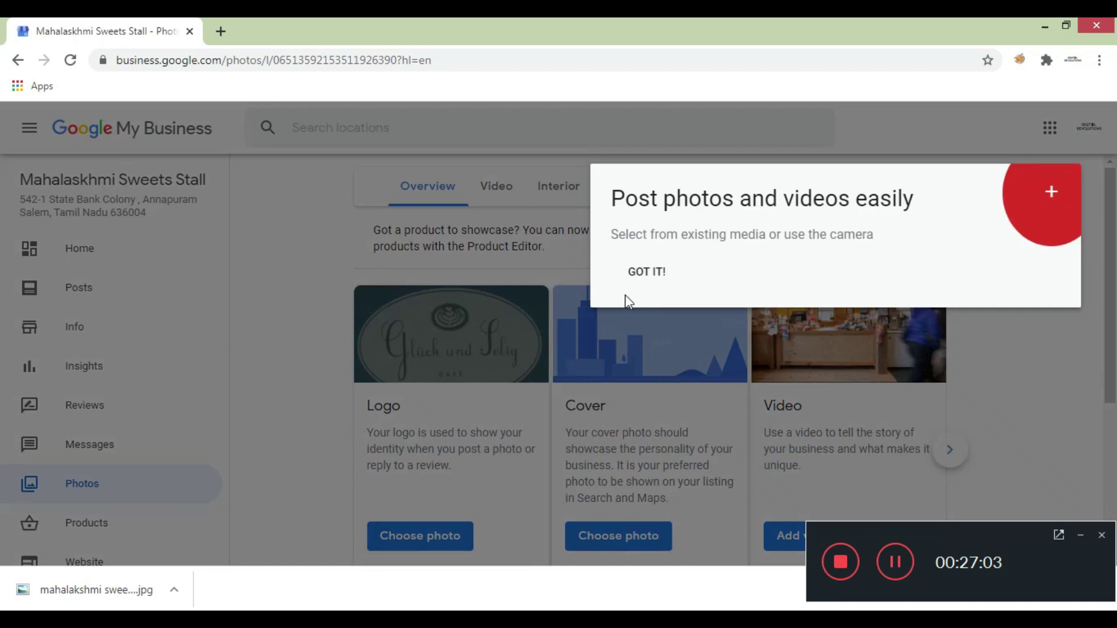
left_click(647, 272)
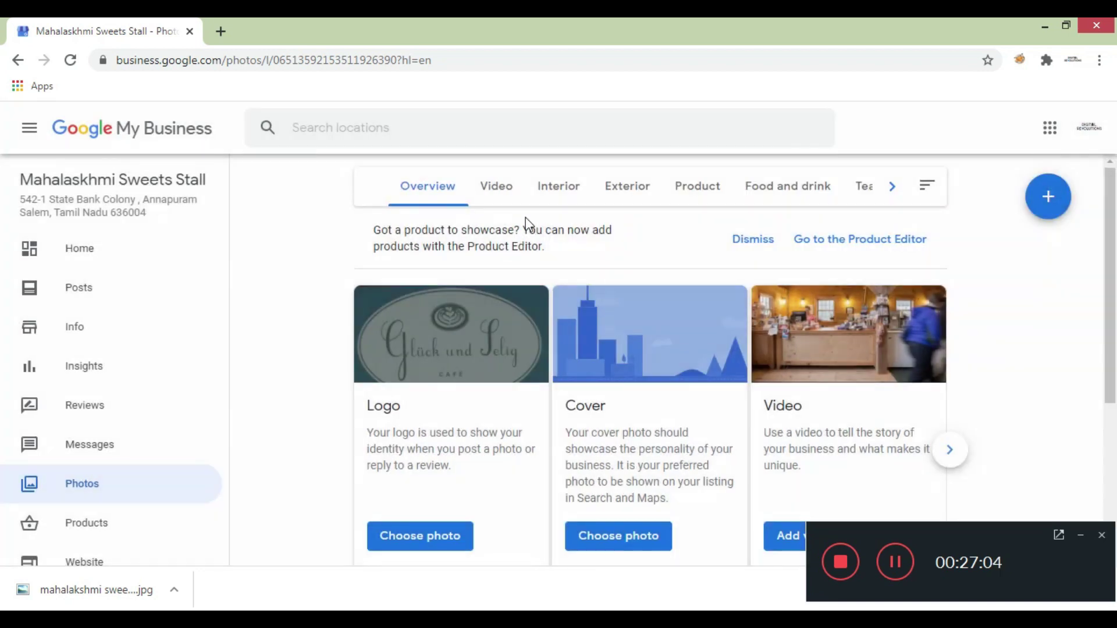
scroll(110, 367, "down", 3)
left_click(95, 483)
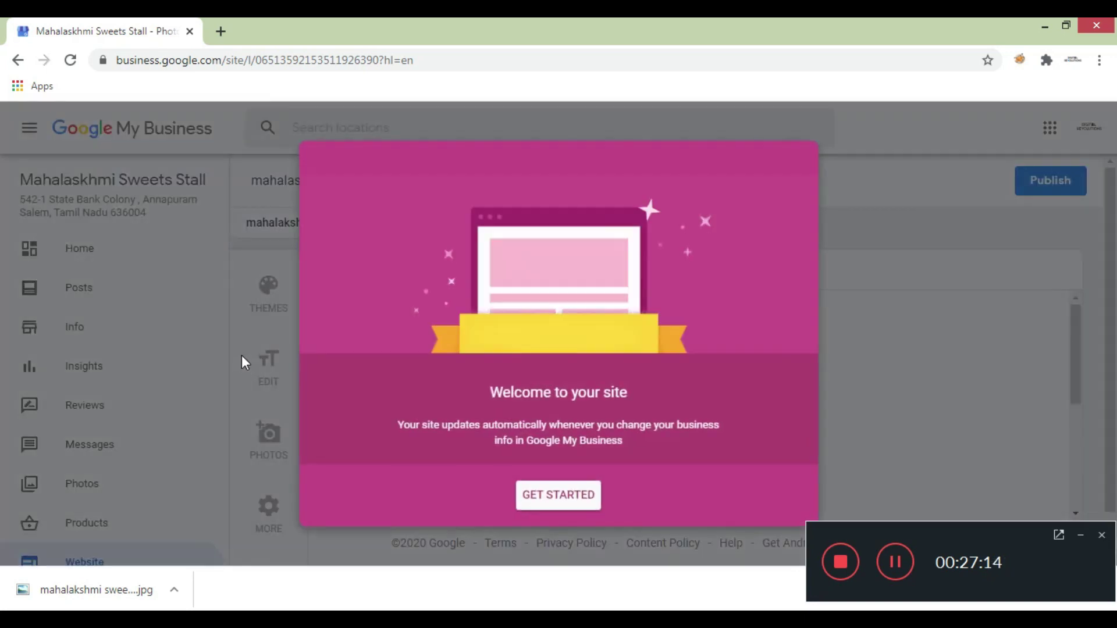
- Dismiss the website welcome and tour tips, then scroll through the generated site preview
left_click(550, 495)
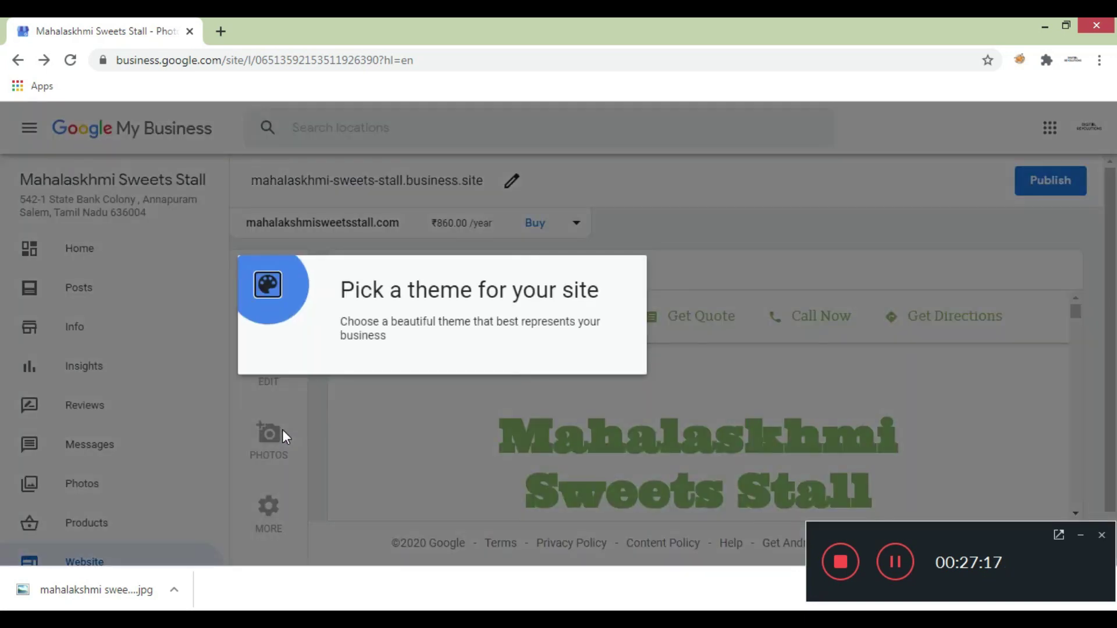
left_click(281, 430)
left_click(214, 398)
left_click(980, 301)
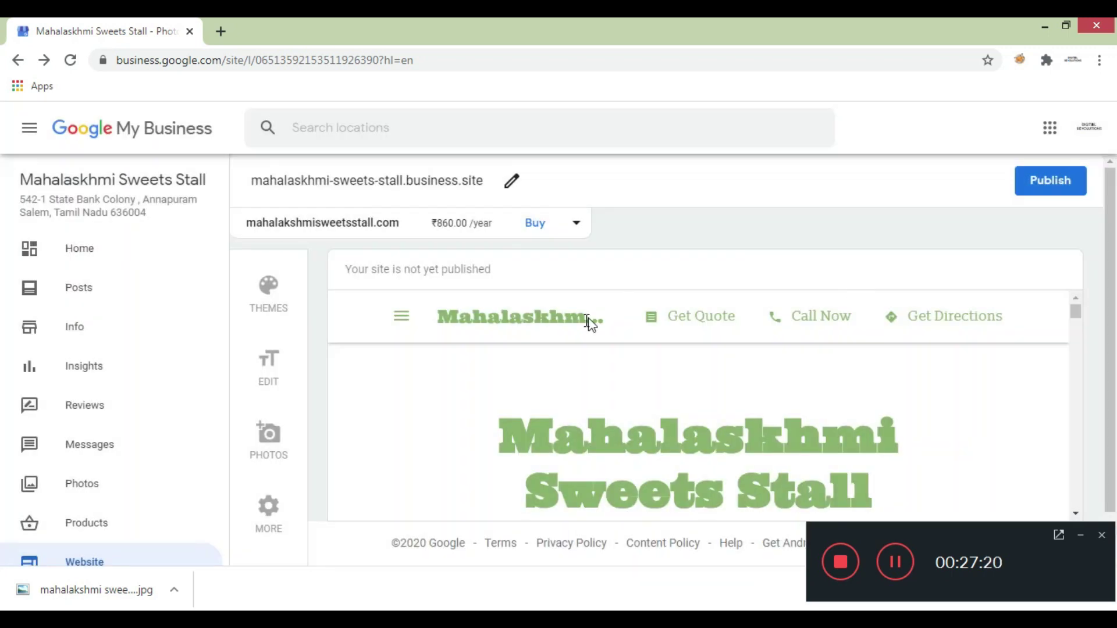
scroll(651, 407, "down", 3)
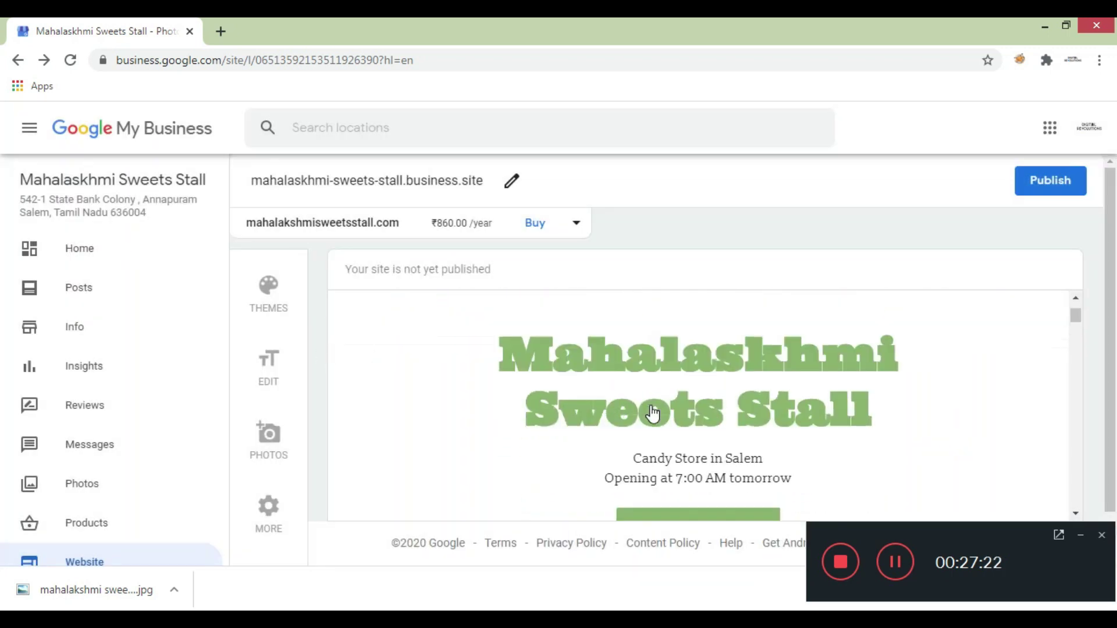
scroll(650, 406, "down", 8)
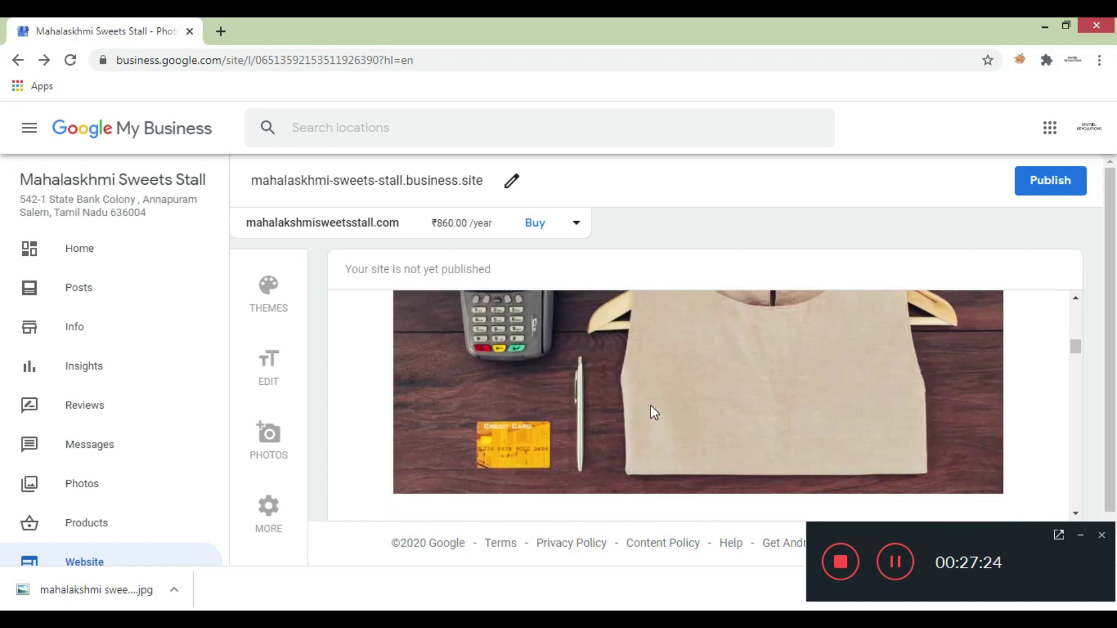
scroll(651, 406, "down", 10)
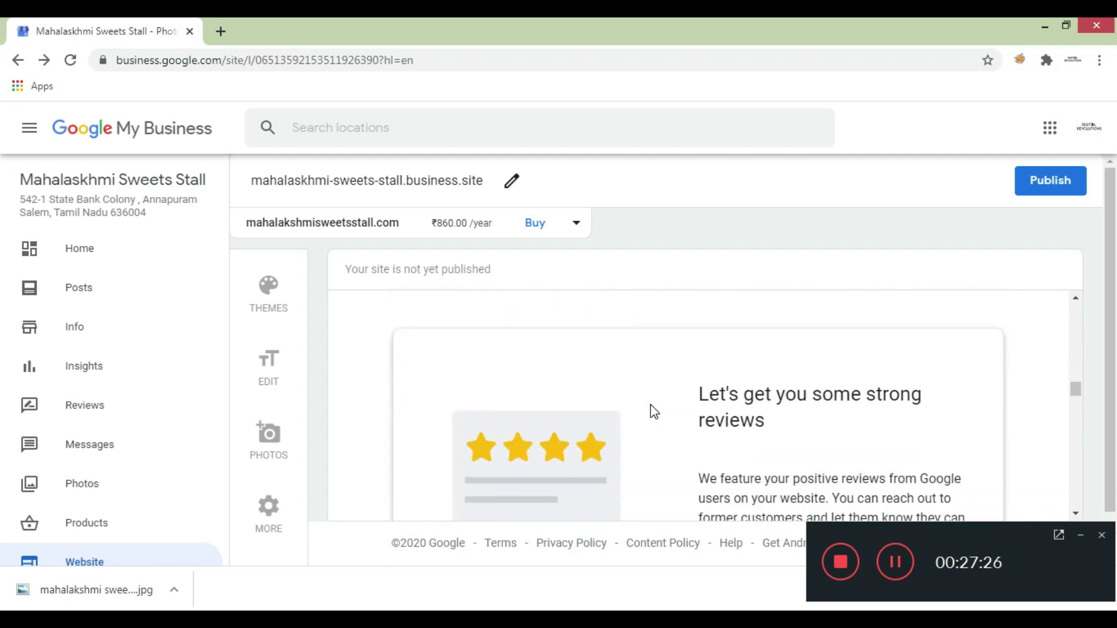
scroll(650, 406, "down", 12)
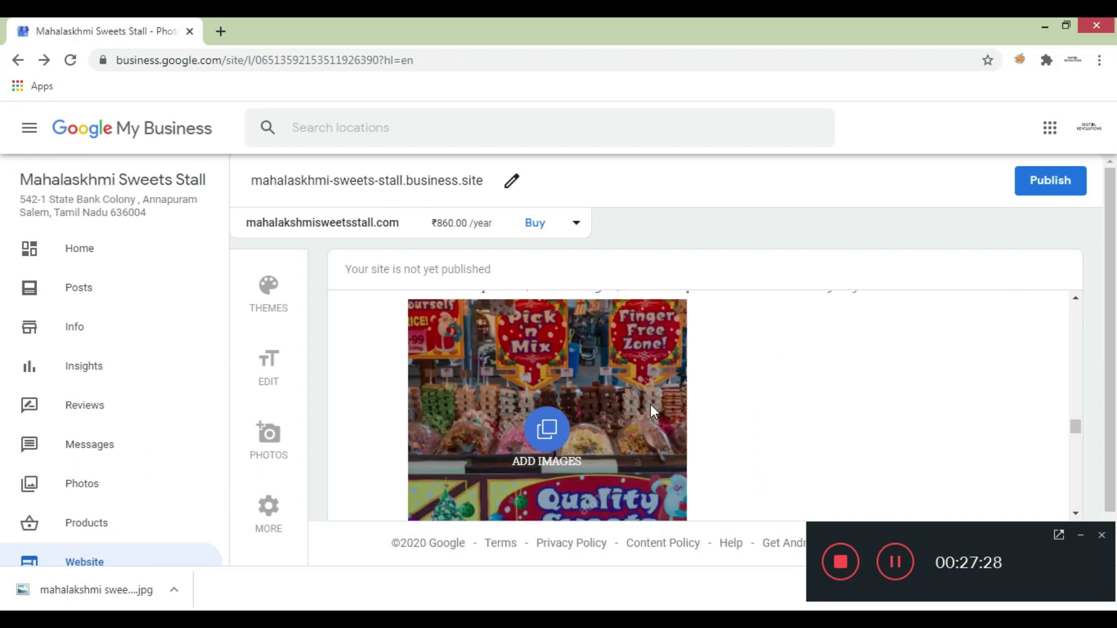
scroll(653, 412, "down", 5)
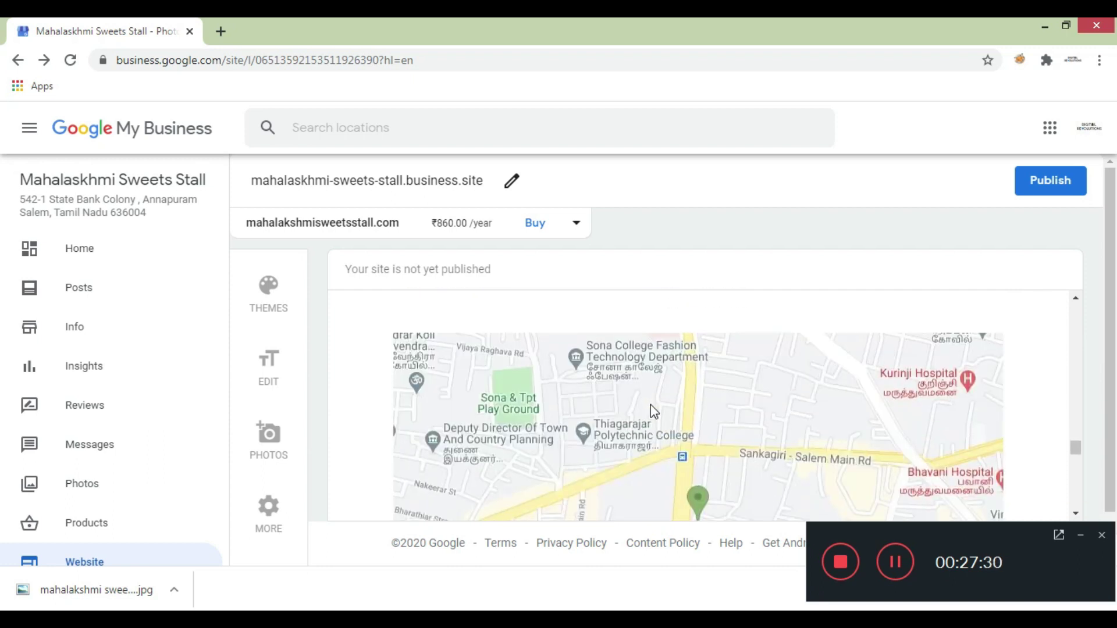
scroll(651, 408, "down", 8)
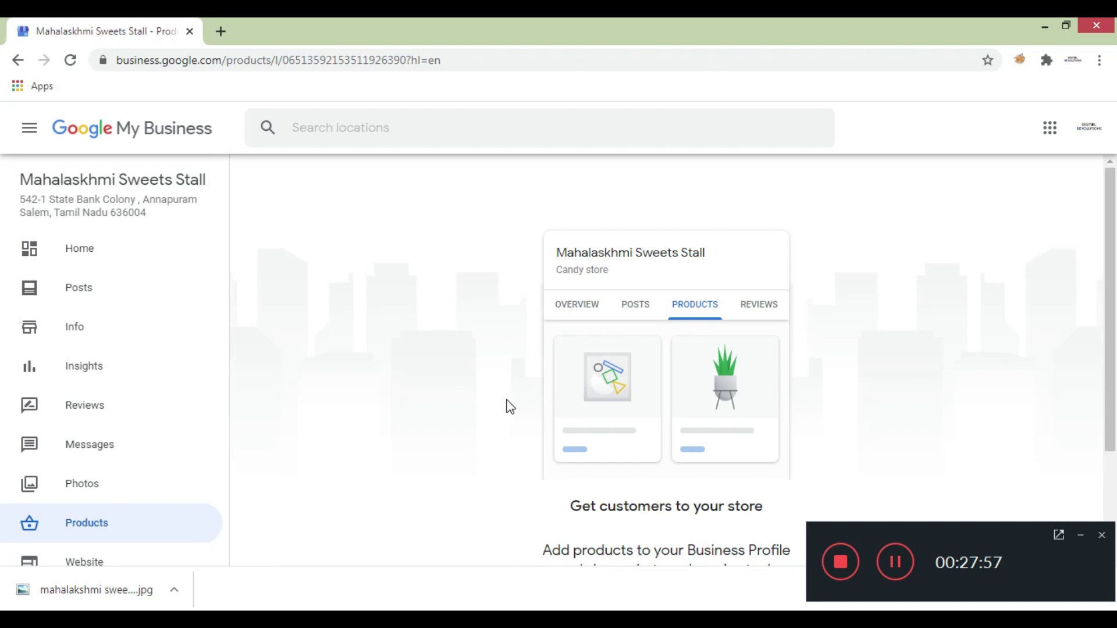
- Scroll through the Products page, then return to the Home dashboard
scroll(505, 400, "down", 2)
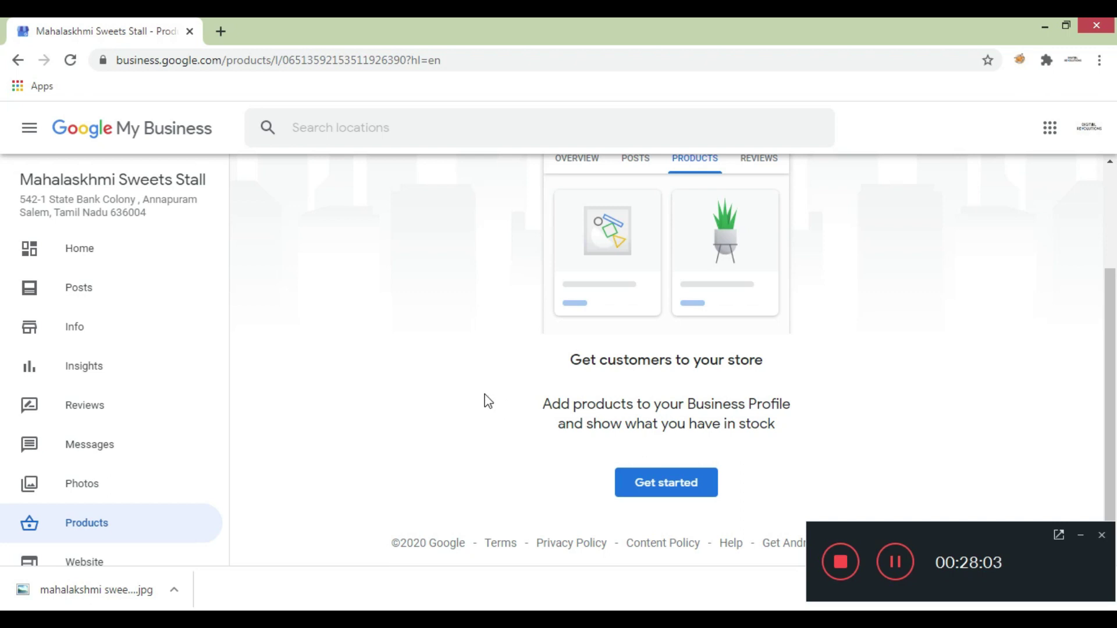
scroll(103, 449, "down", 2)
scroll(105, 449, "down", 5)
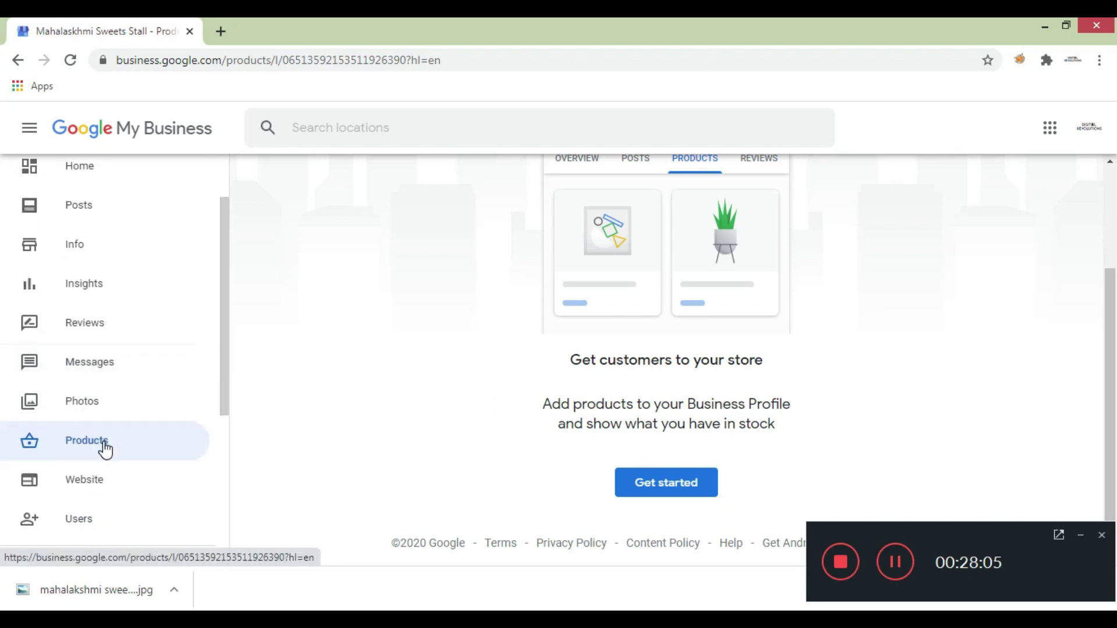
scroll(103, 450, "up", 7)
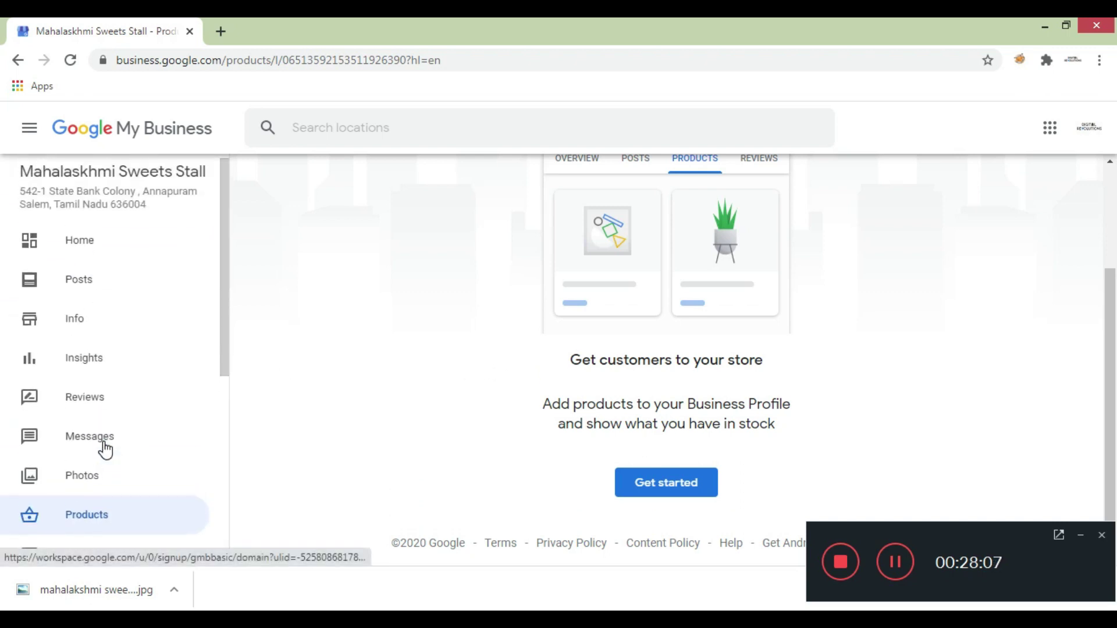
left_click(83, 261)
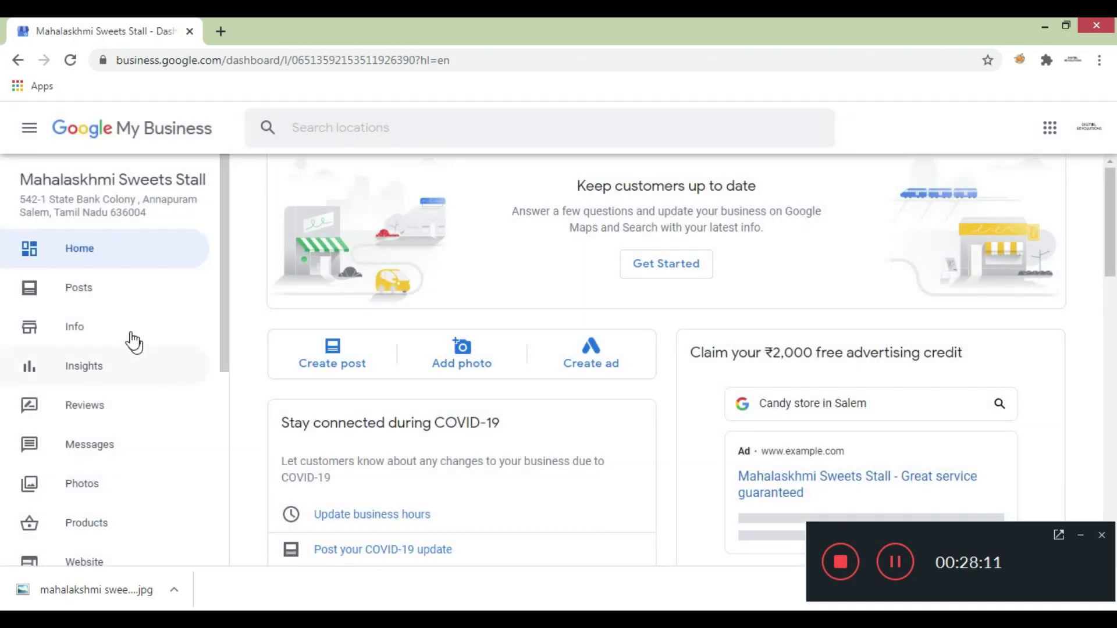
- Recheck the under-review business name on the Info page without changes, then go back Home
left_click(105, 334)
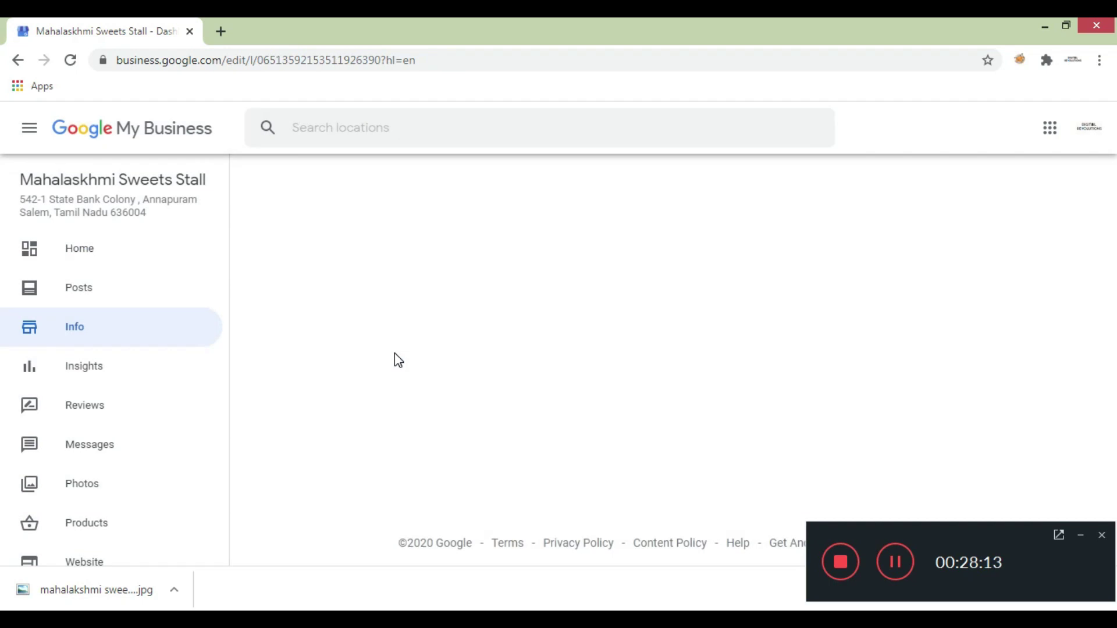
left_click(399, 343)
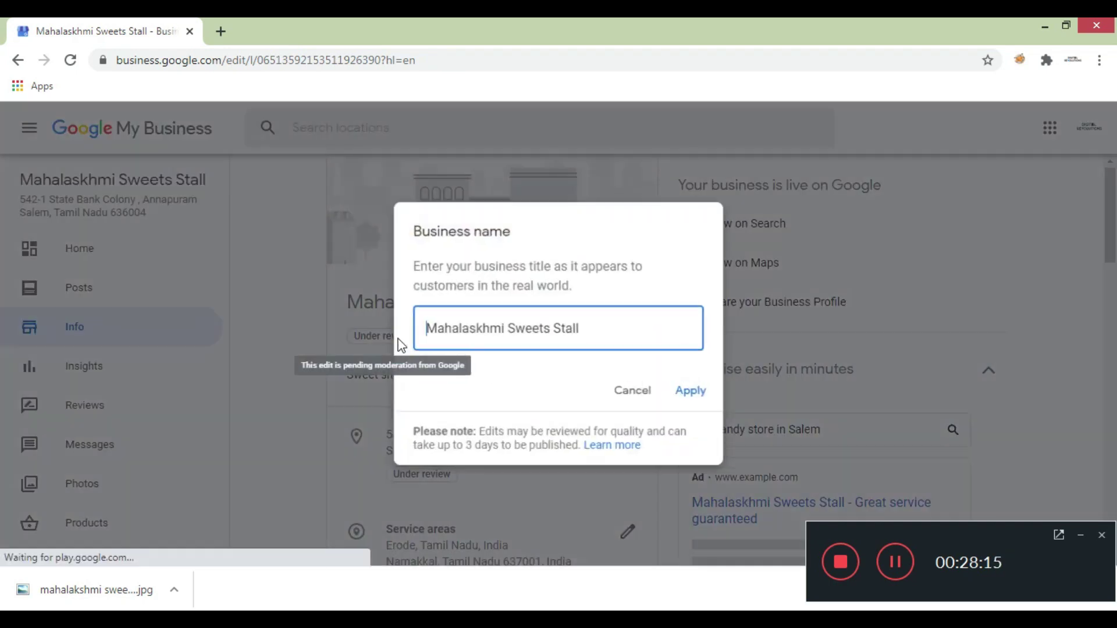
left_click(624, 397)
scroll(384, 409, "down", 15)
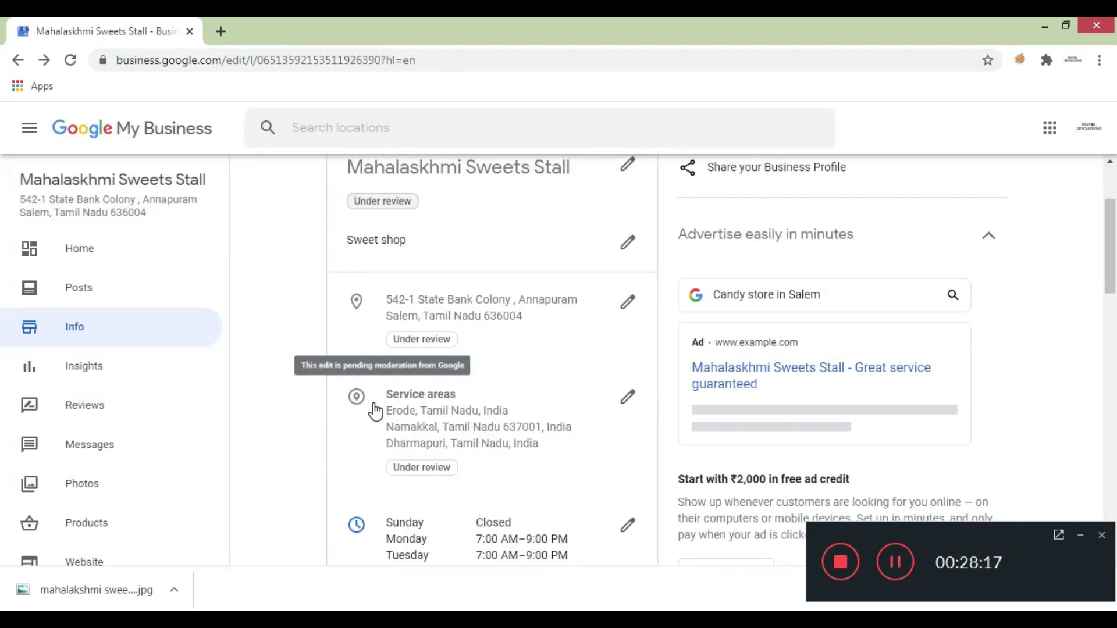
scroll(377, 412, "down", 9)
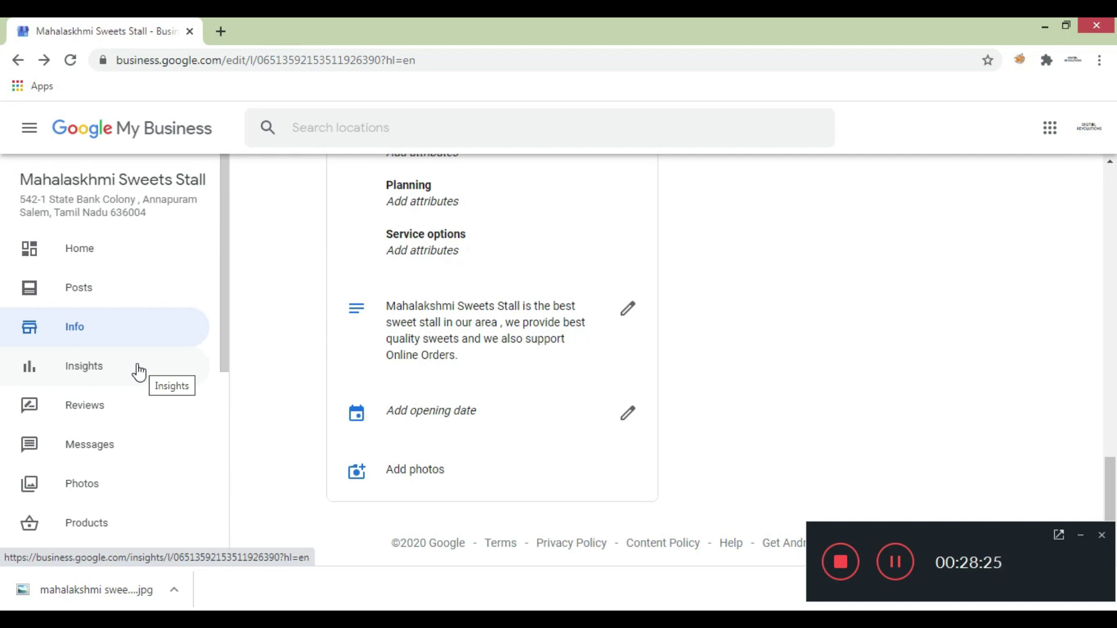
left_click(112, 268)
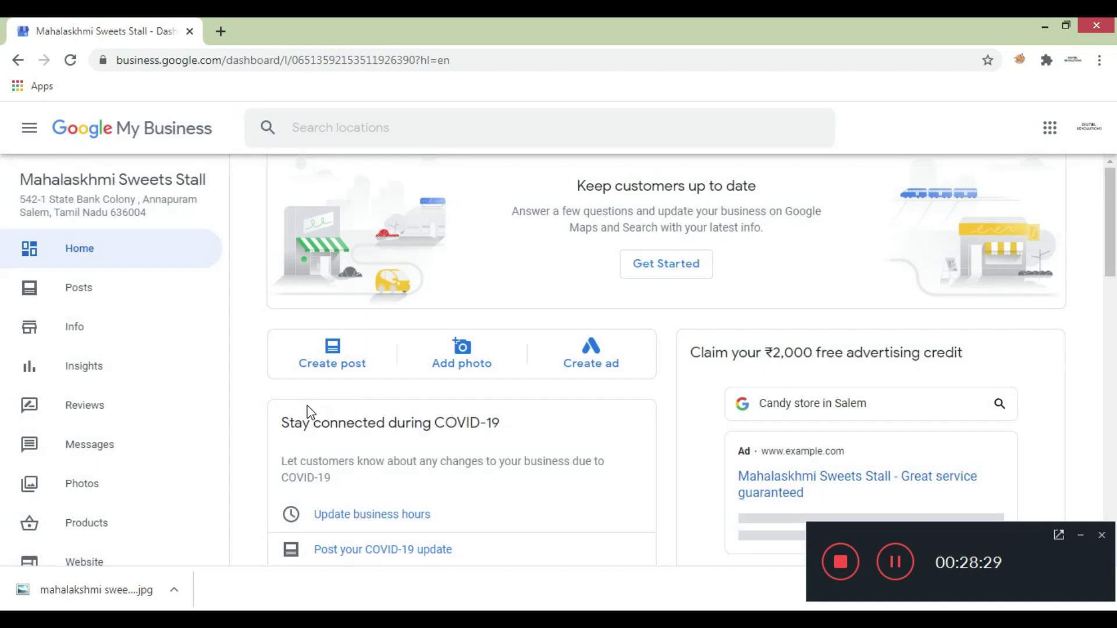
scroll(305, 410, "down", 4)
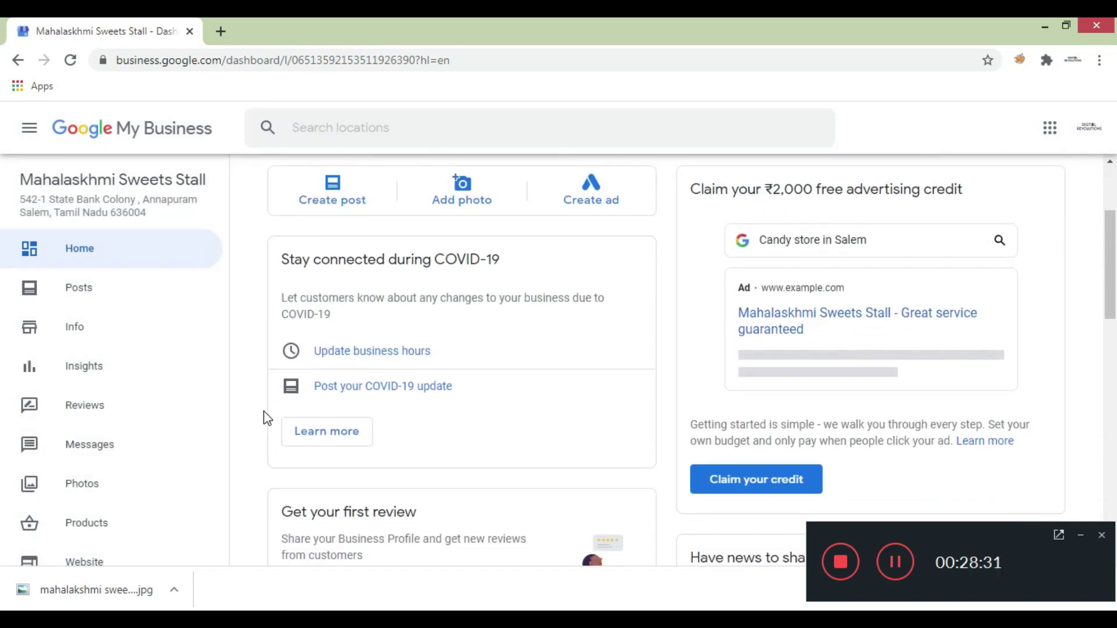
scroll(268, 420, "down", 8)
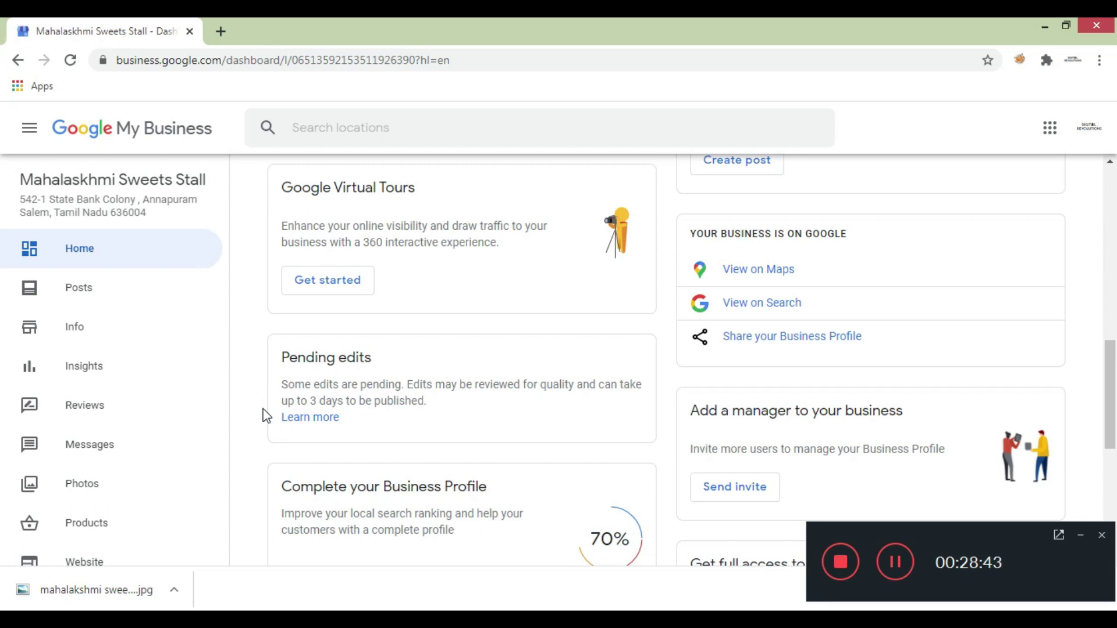
scroll(266, 416, "up", 10)
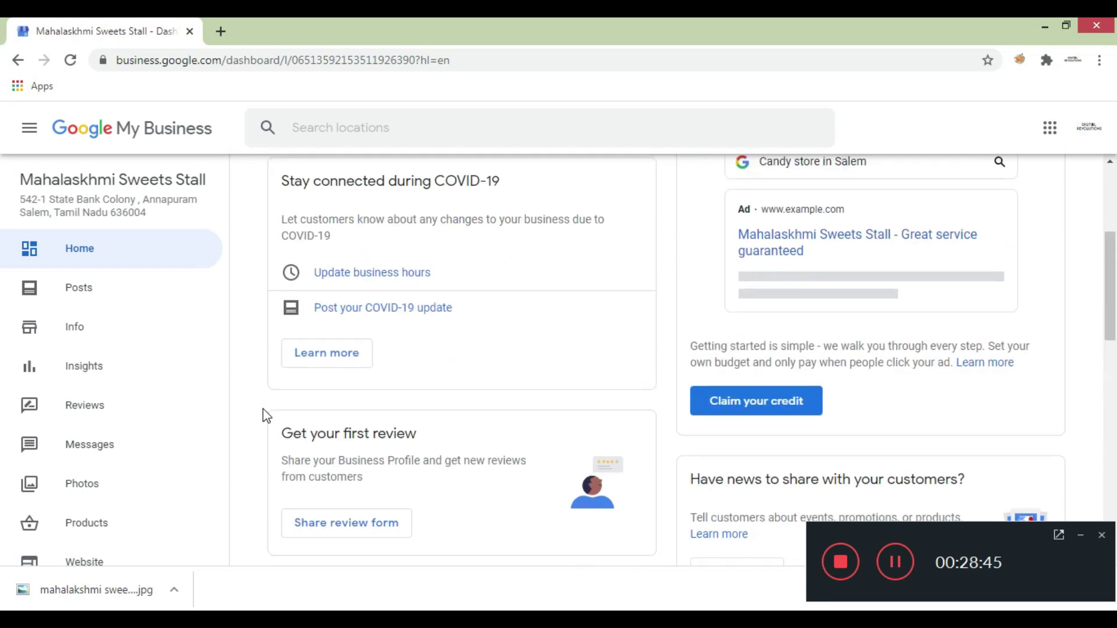